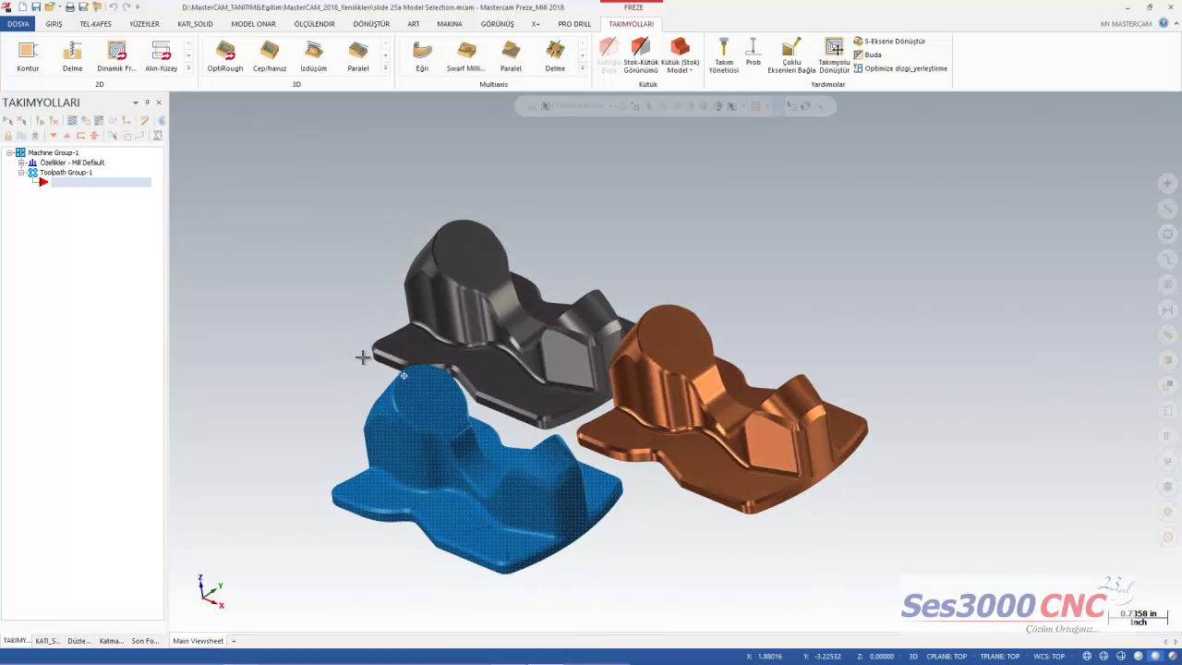
Select the blue front part whole, the copper part's round top face, and the dark part
click(427, 390)
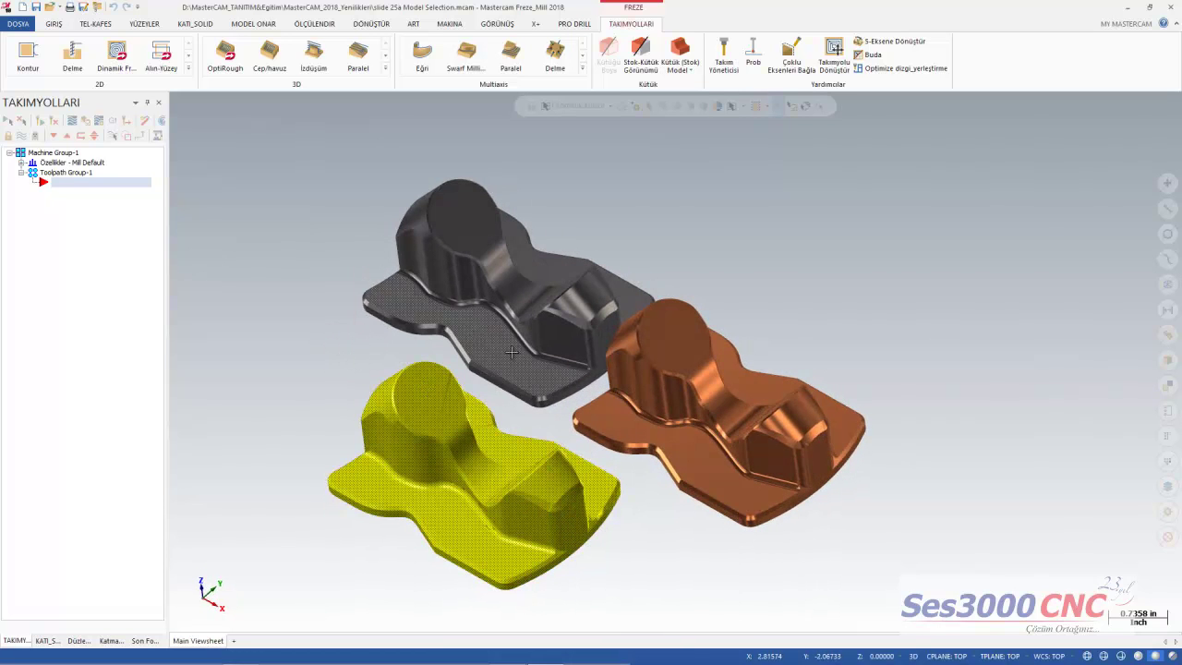
mouse_move(761, 282)
middle_down()
mouse_move(802, 237)
mouse_move(863, 307)
mouse_move(779, 299)
mouse_move(660, 346)
mouse_move(803, 257)
middle_up()
click(659, 346)
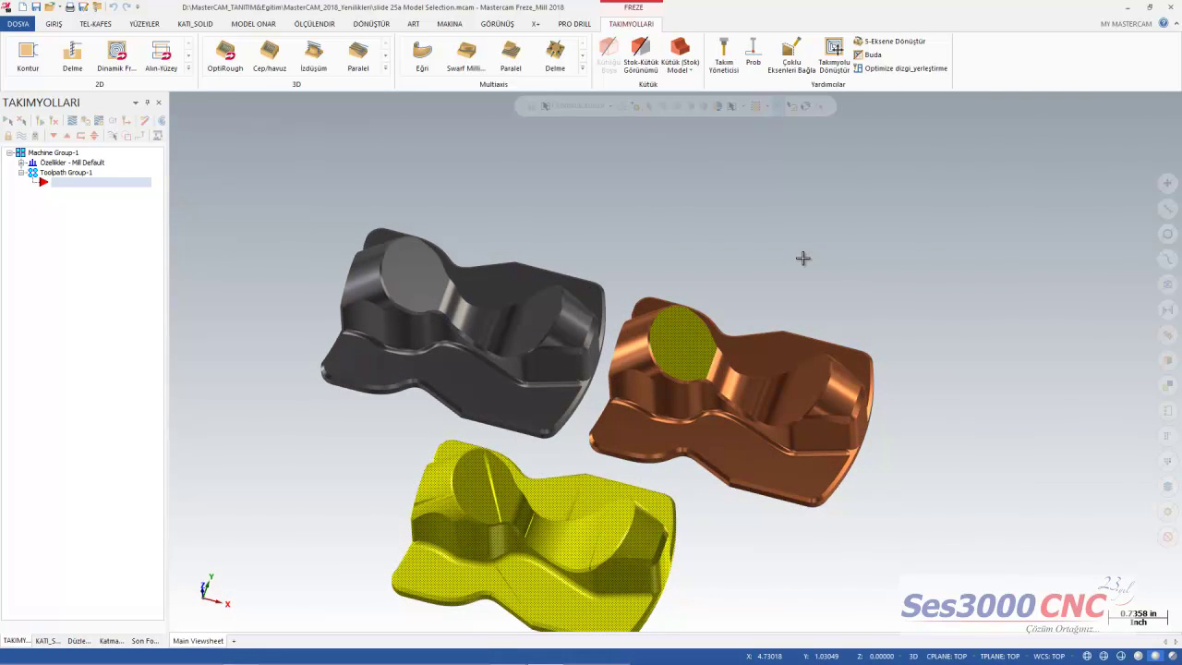
mouse_move(754, 256)
middle_down()
mouse_move(766, 206)
mouse_move(712, 211)
mouse_move(707, 241)
mouse_move(773, 258)
middle_up()
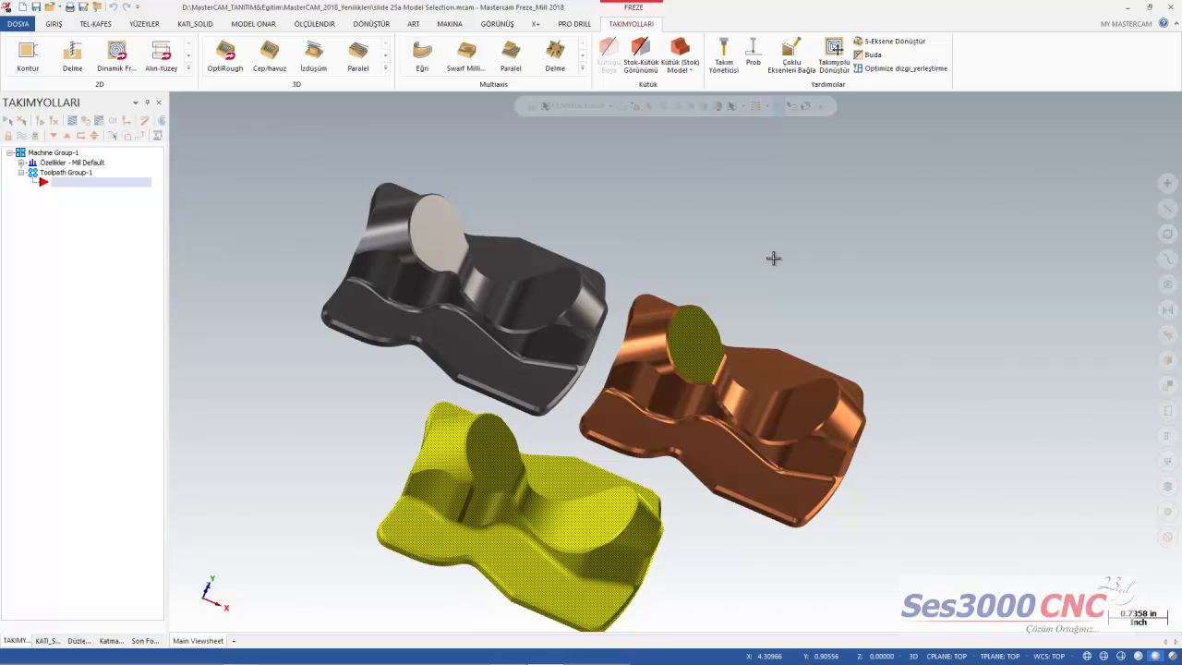
click(554, 309)
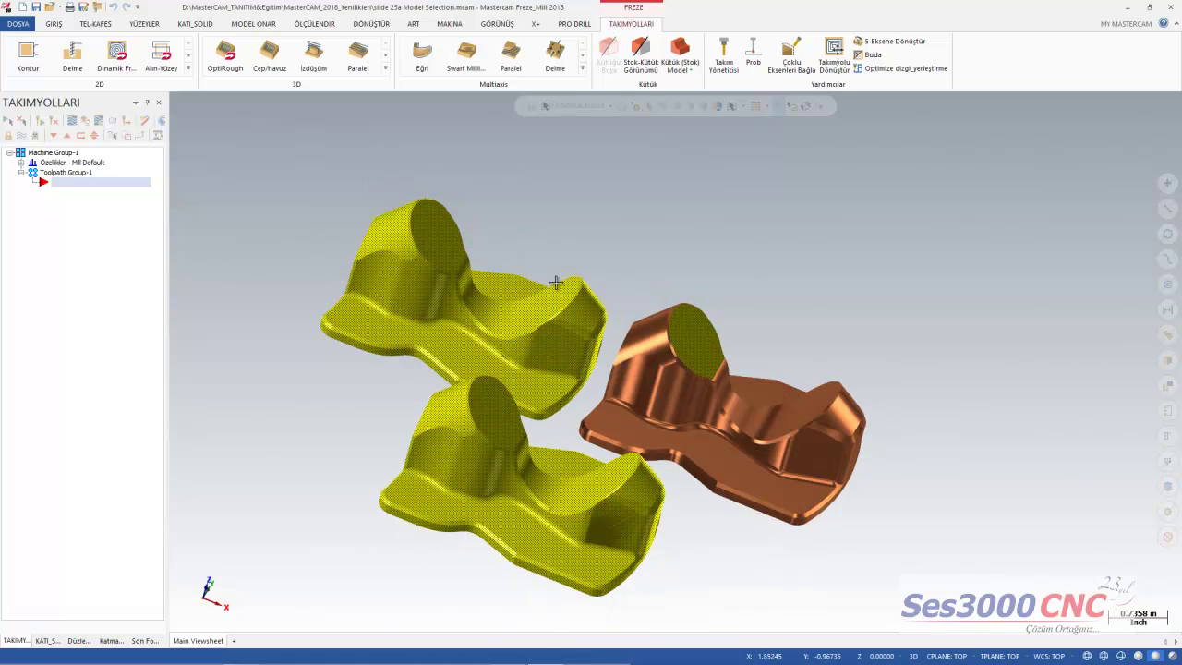
Deselect the upper-left part, then select it again
middle_drag(677, 296, 652, 314)
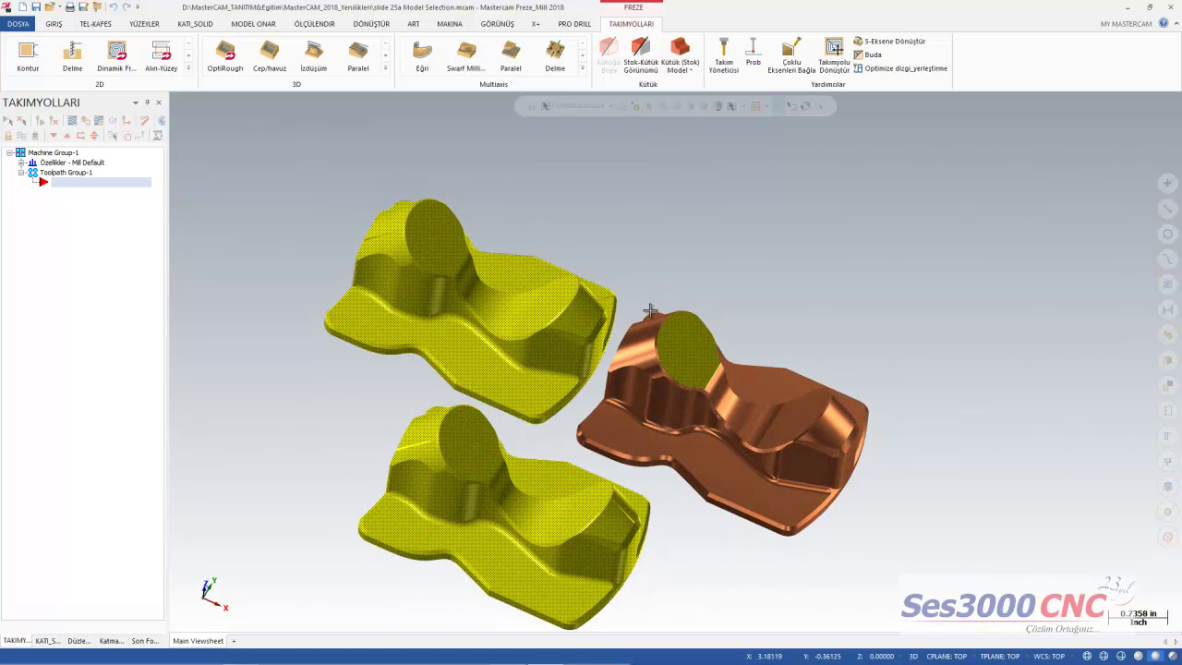
click(484, 364)
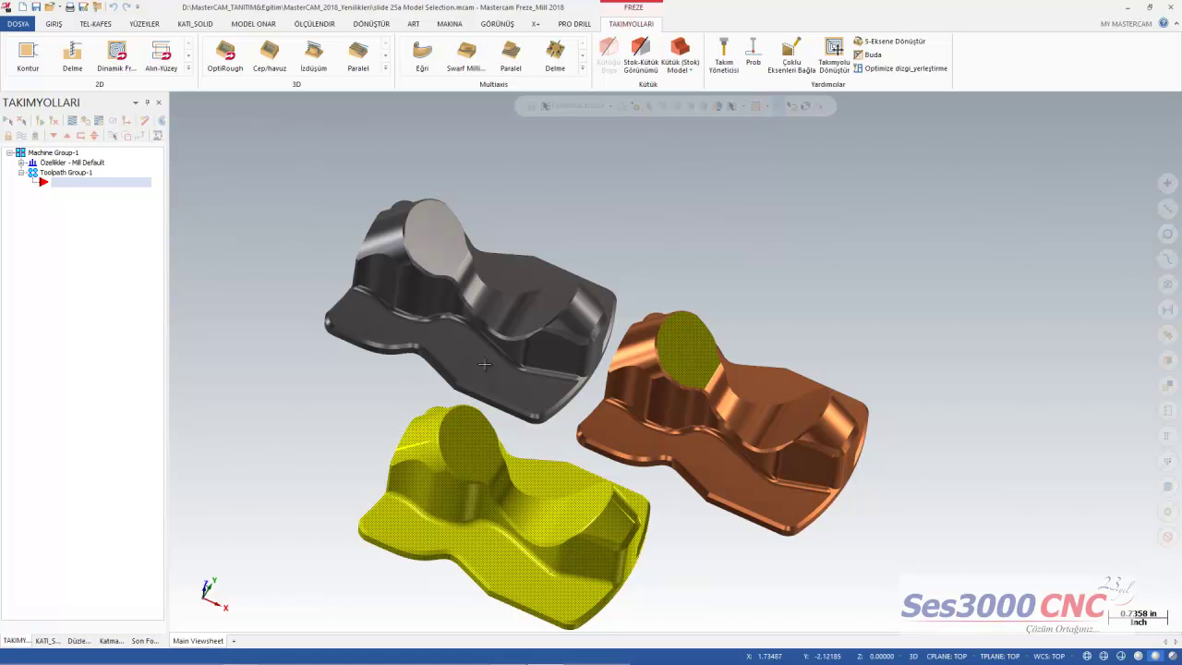
click(533, 400)
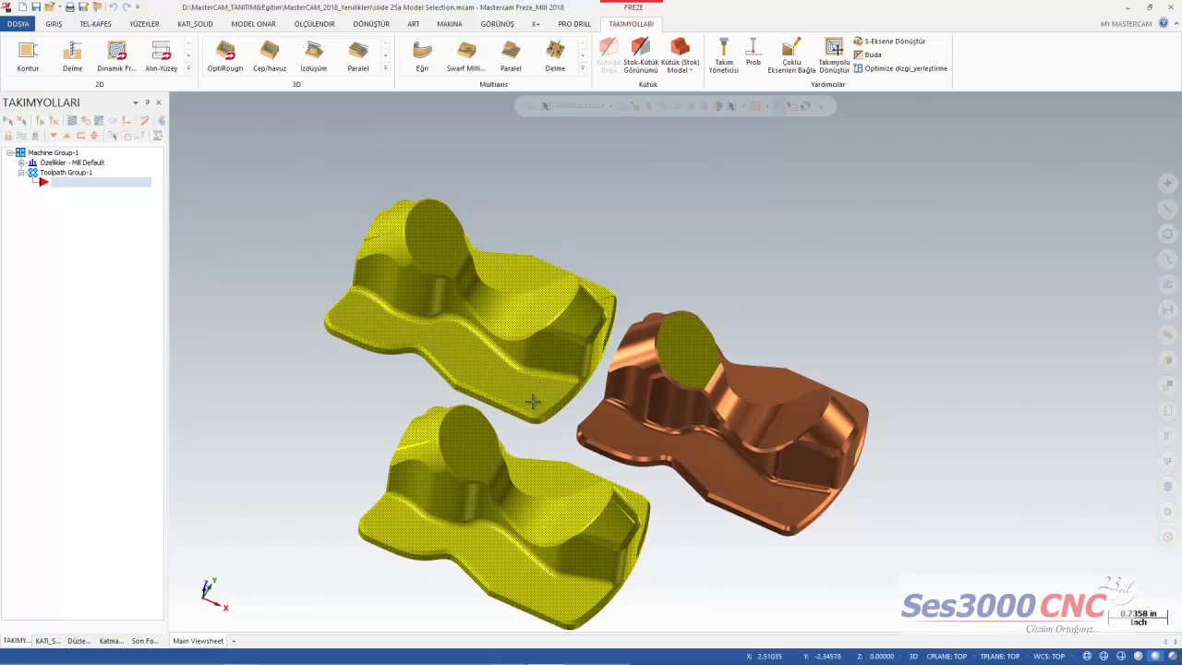
Reopen slide 25a Model Selection.mcam from the recent documents
click(18, 23)
click(96, 96)
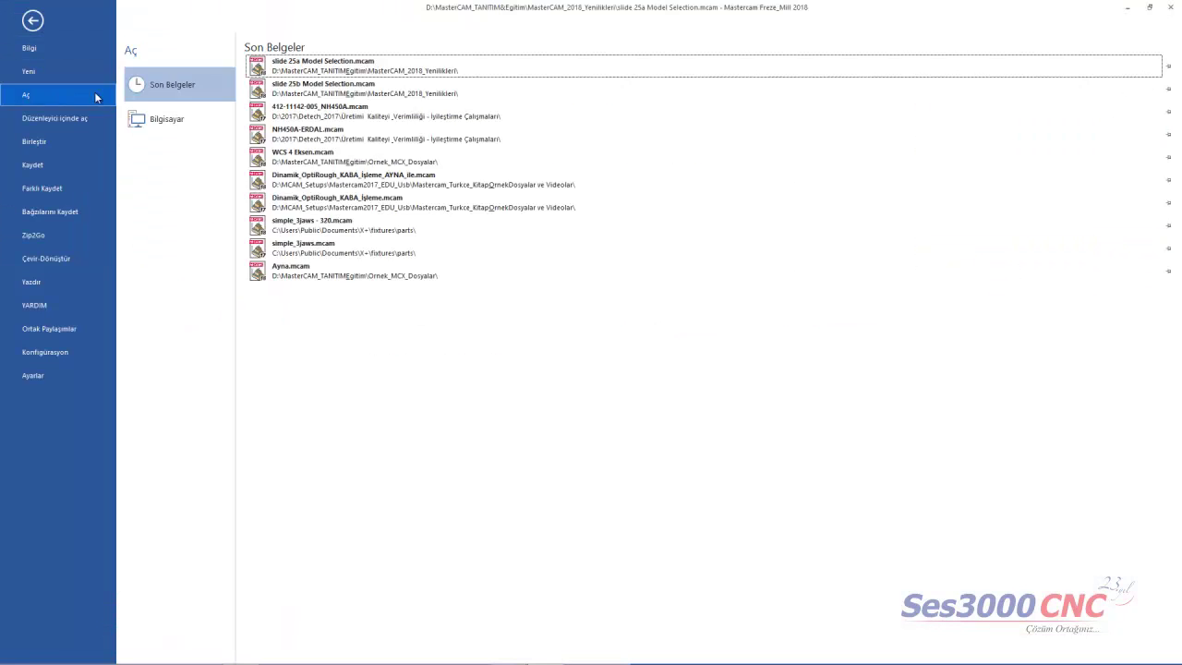
click(293, 66)
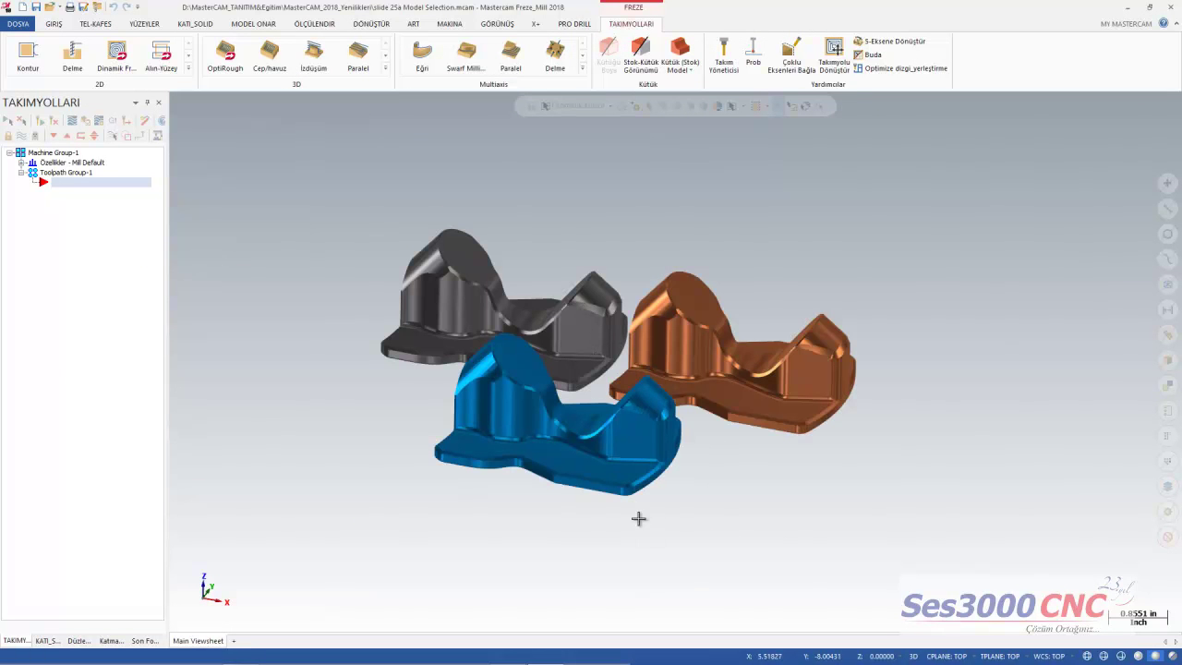
Create a Surface High Speed Raster toolpath from the 3D Finish gallery
click(583, 71)
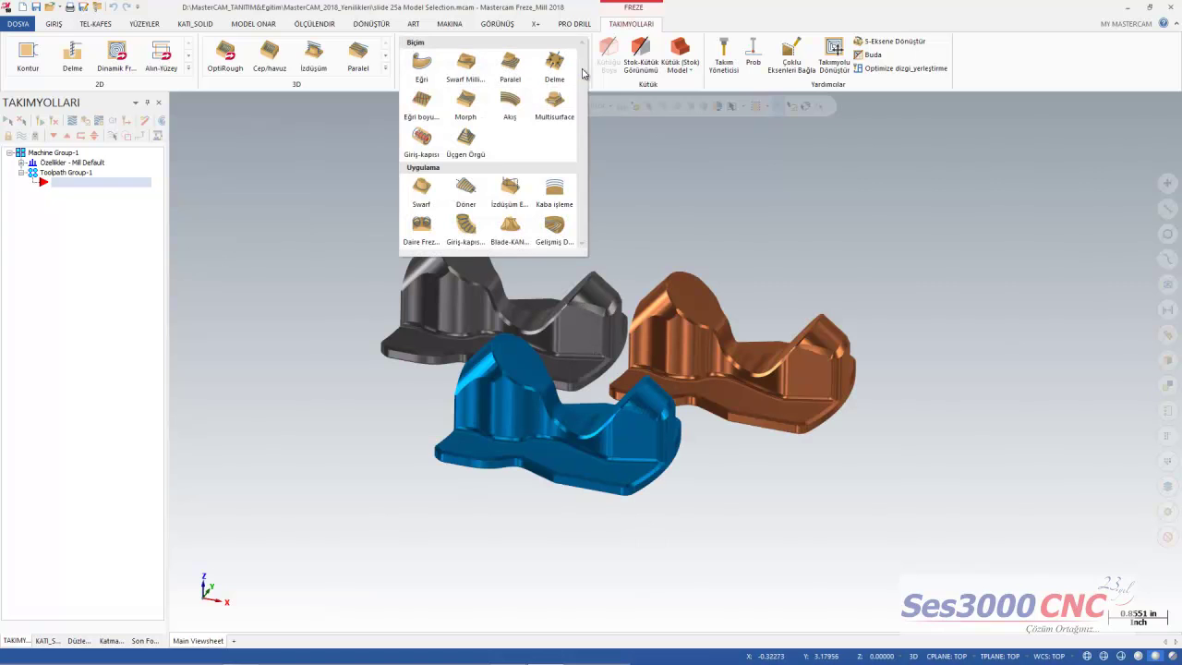
click(387, 72)
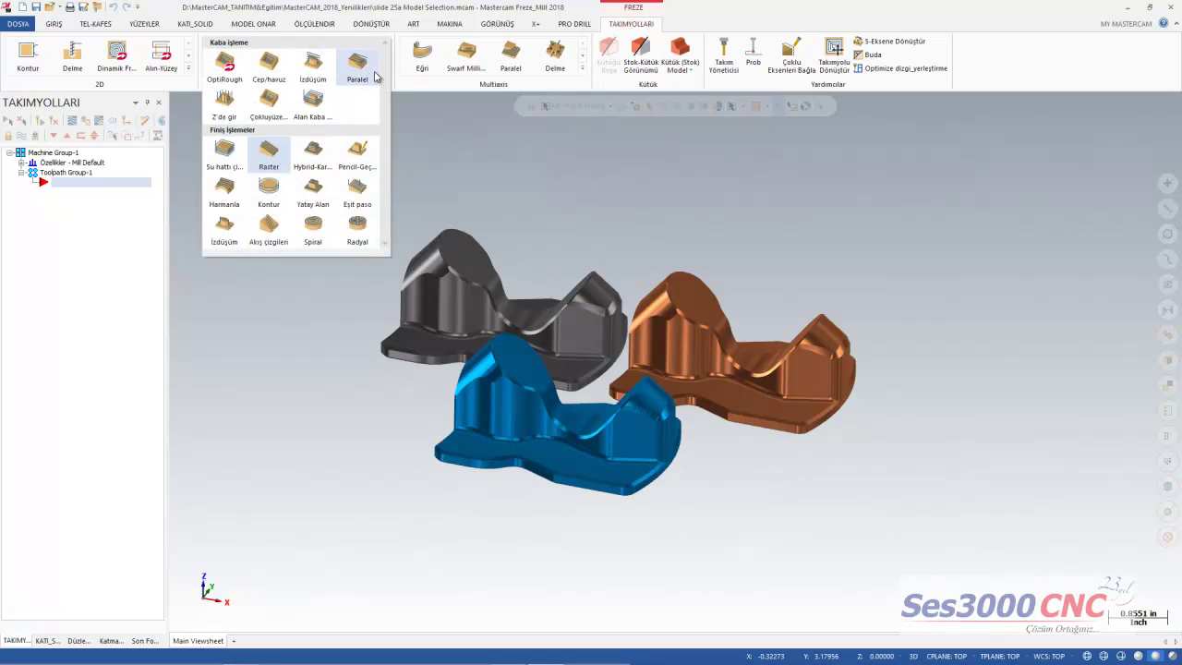
click(269, 155)
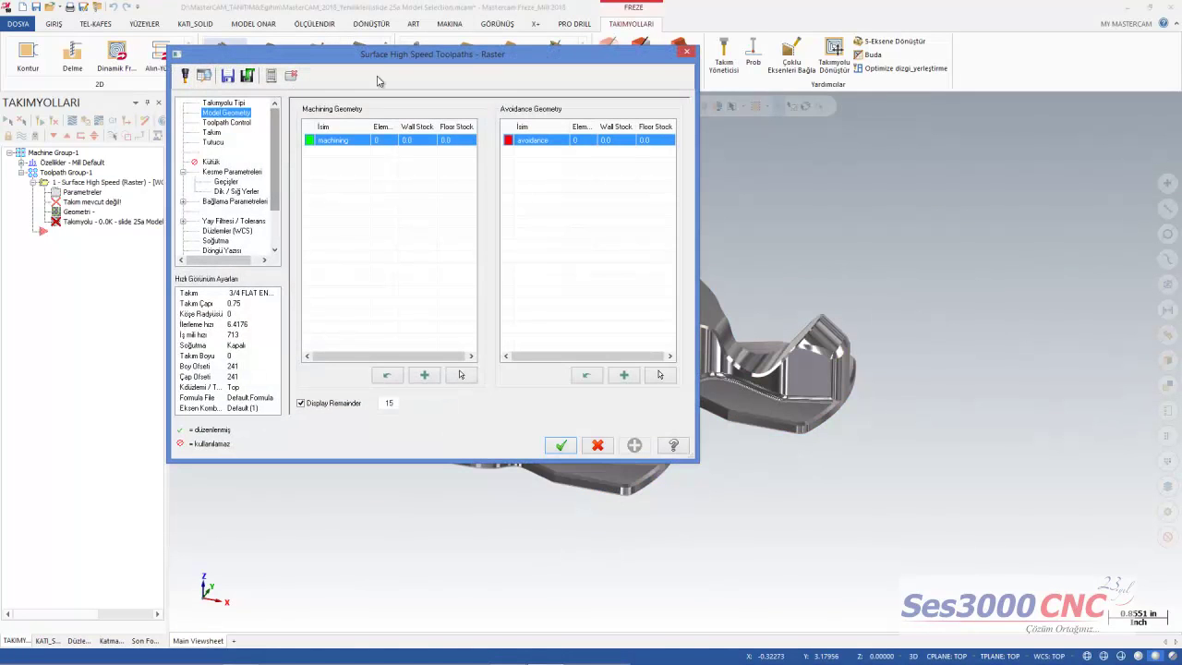
Move the Raster dialog aside and start selecting machining geometry on the solids
drag(385, 59, 252, 15)
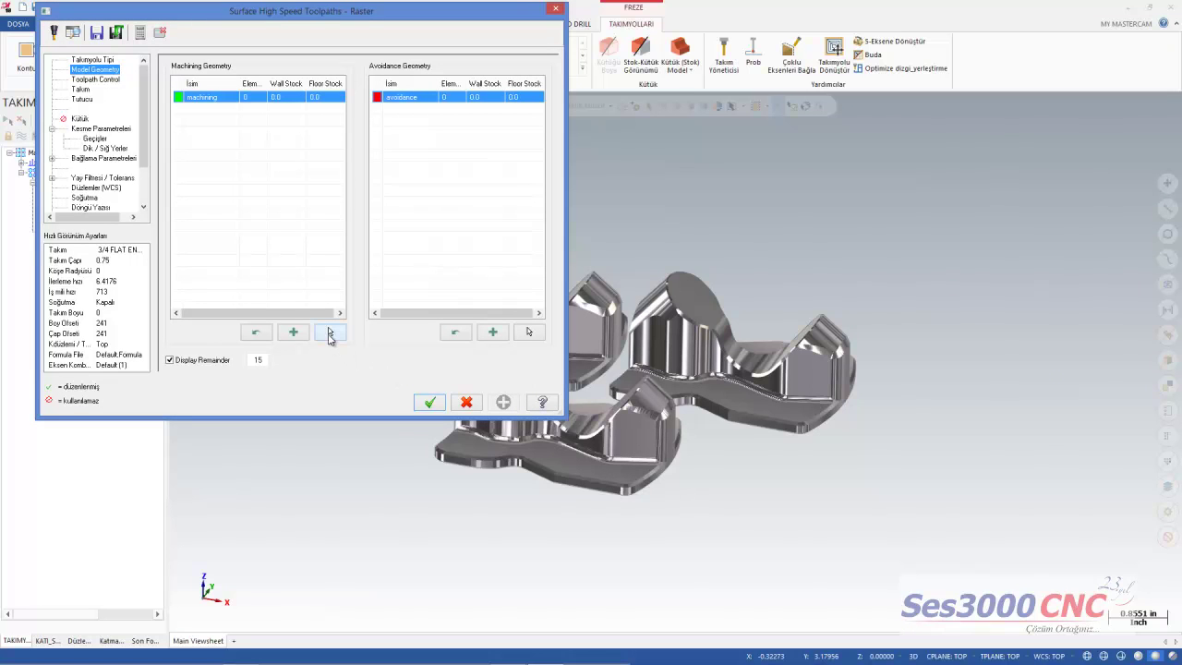
click(329, 333)
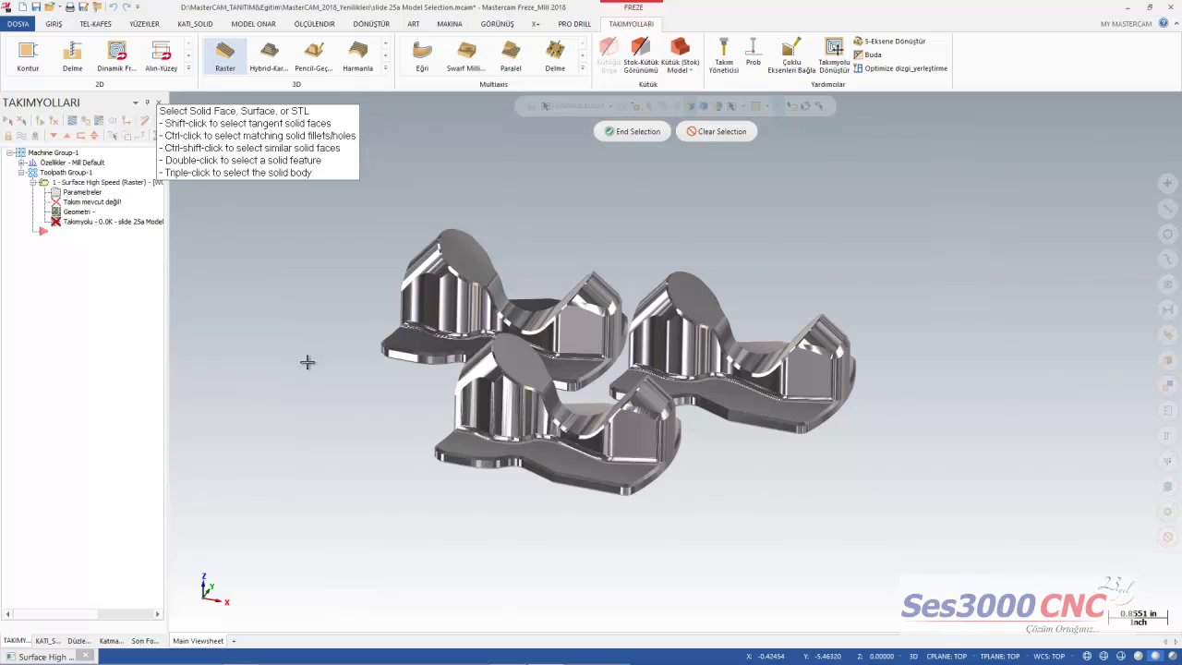
Pick a fillet and tangent faces on the left solid, select its whole body, then clear
click(452, 289)
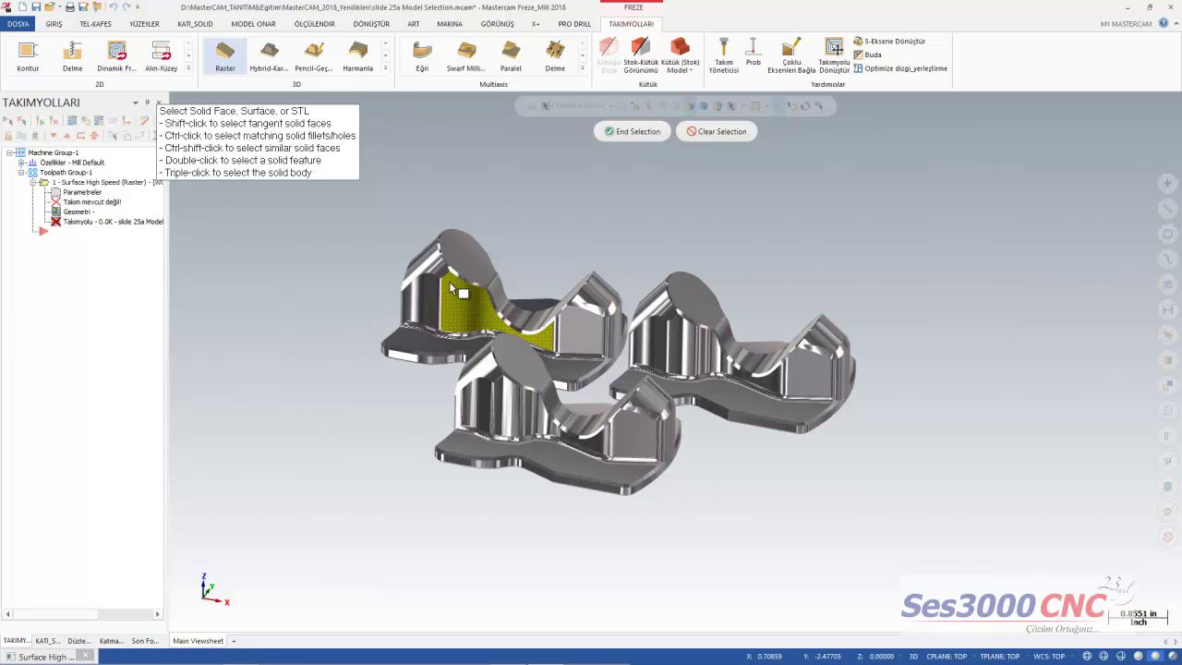
click(482, 270)
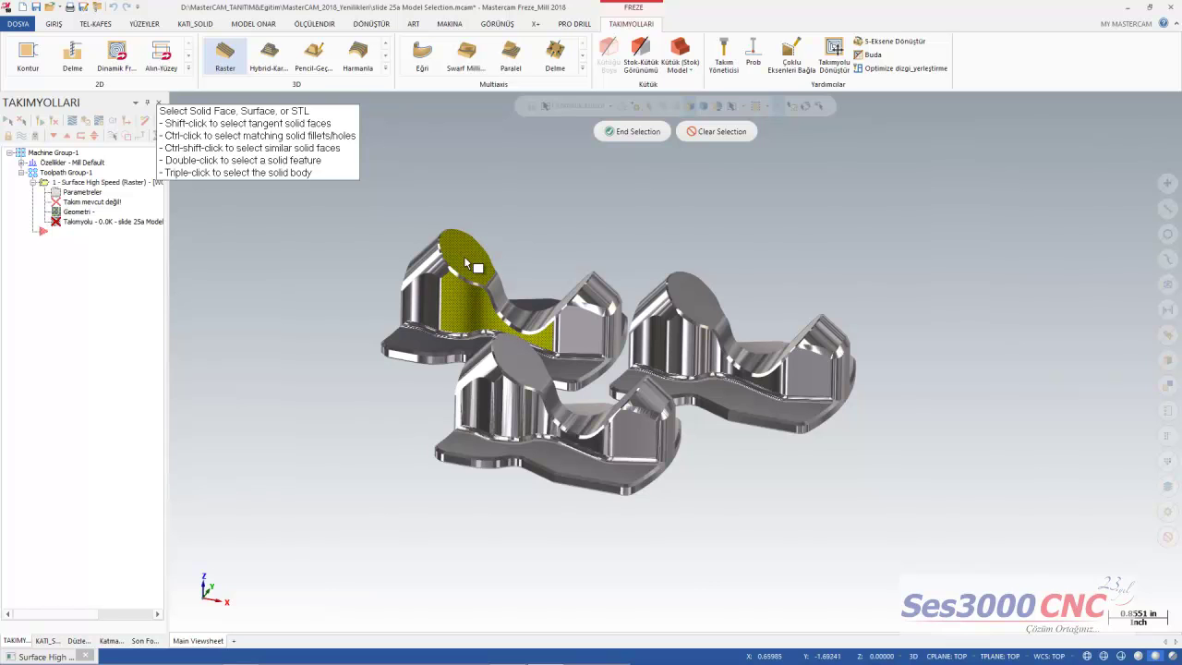
click(474, 268)
triple_click(474, 268)
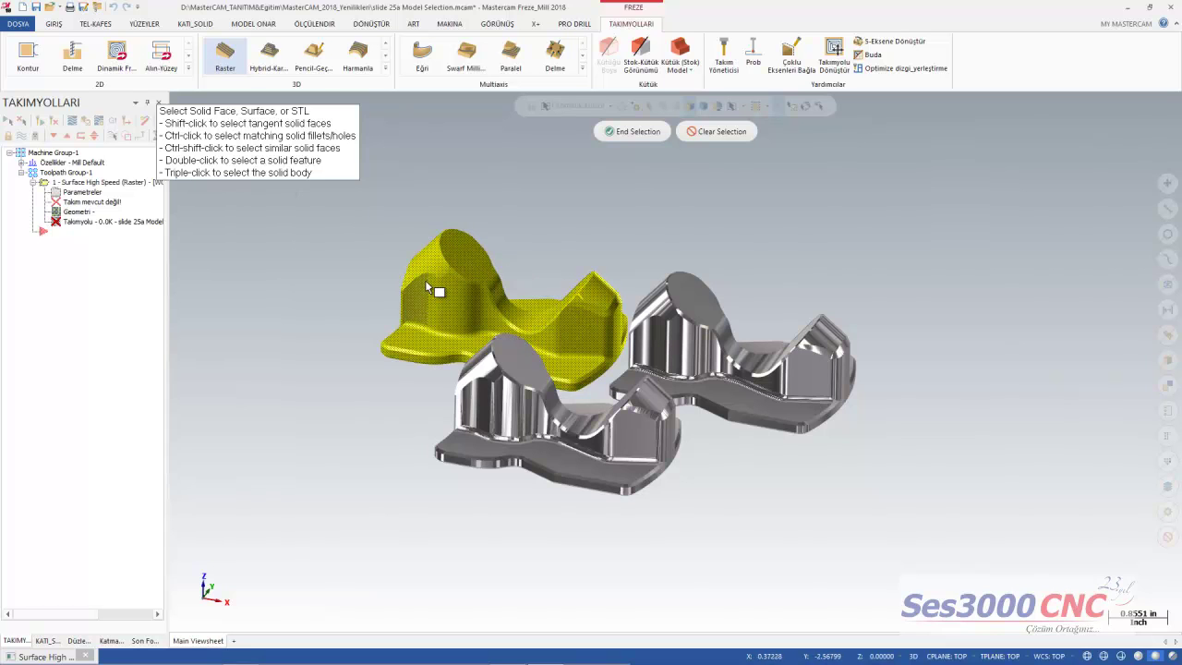
click(709, 132)
Retry face and whole-body picks on the left solid, then select the entire front solid
click(478, 268)
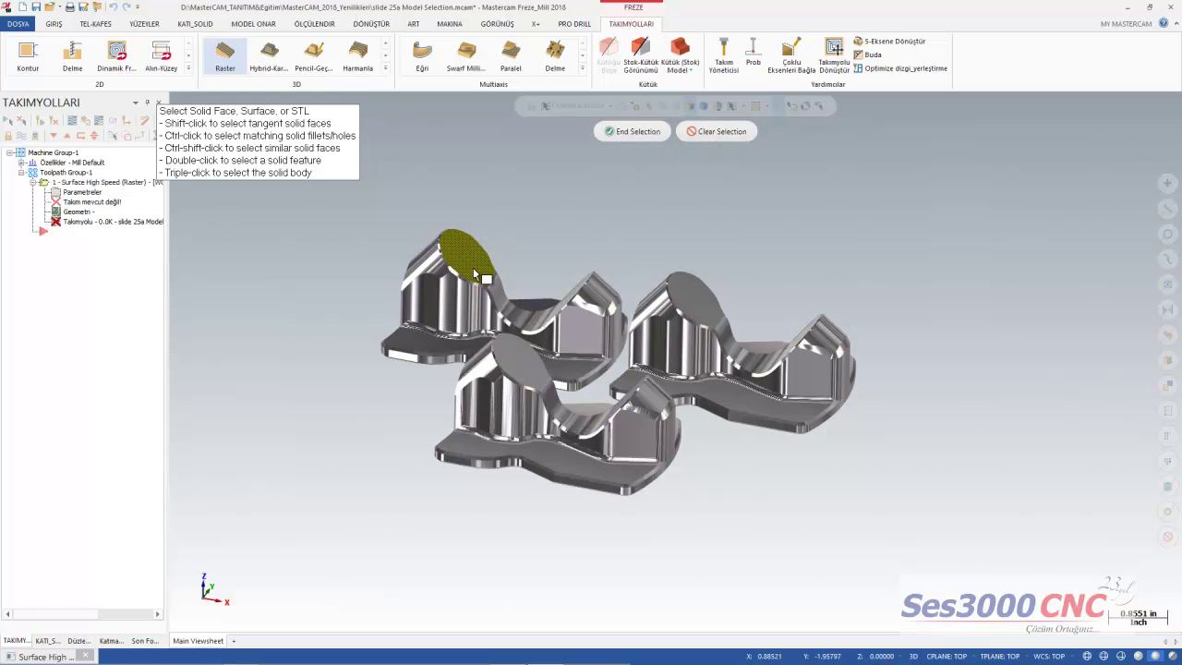
triple_click(478, 264)
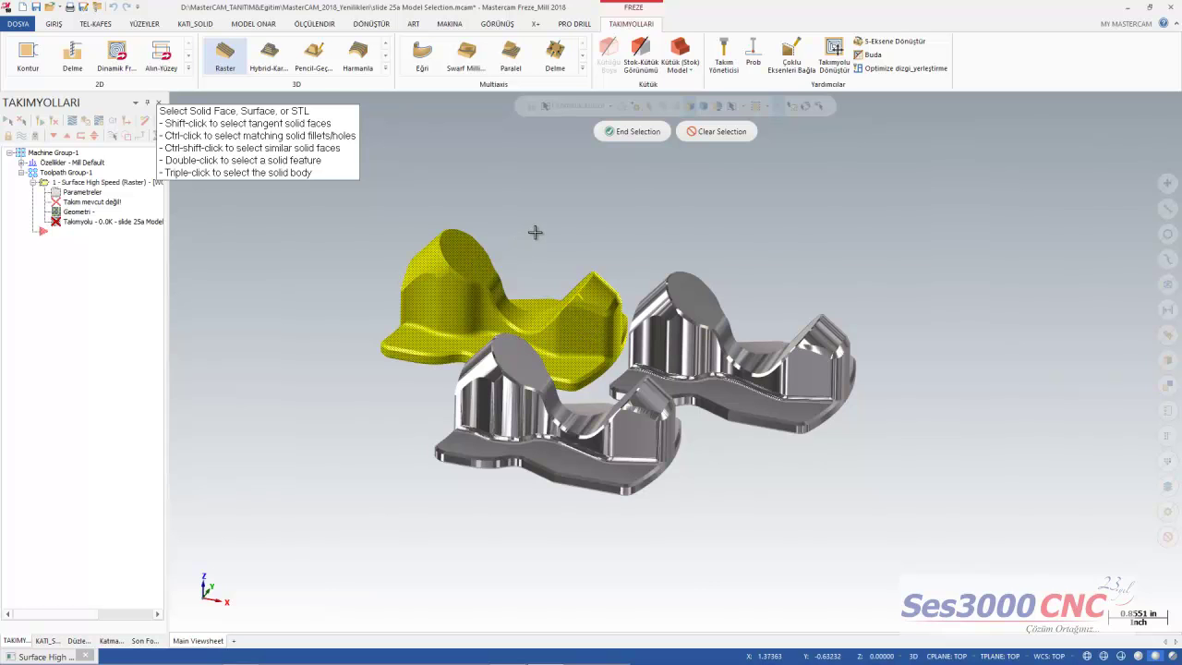
click(452, 305)
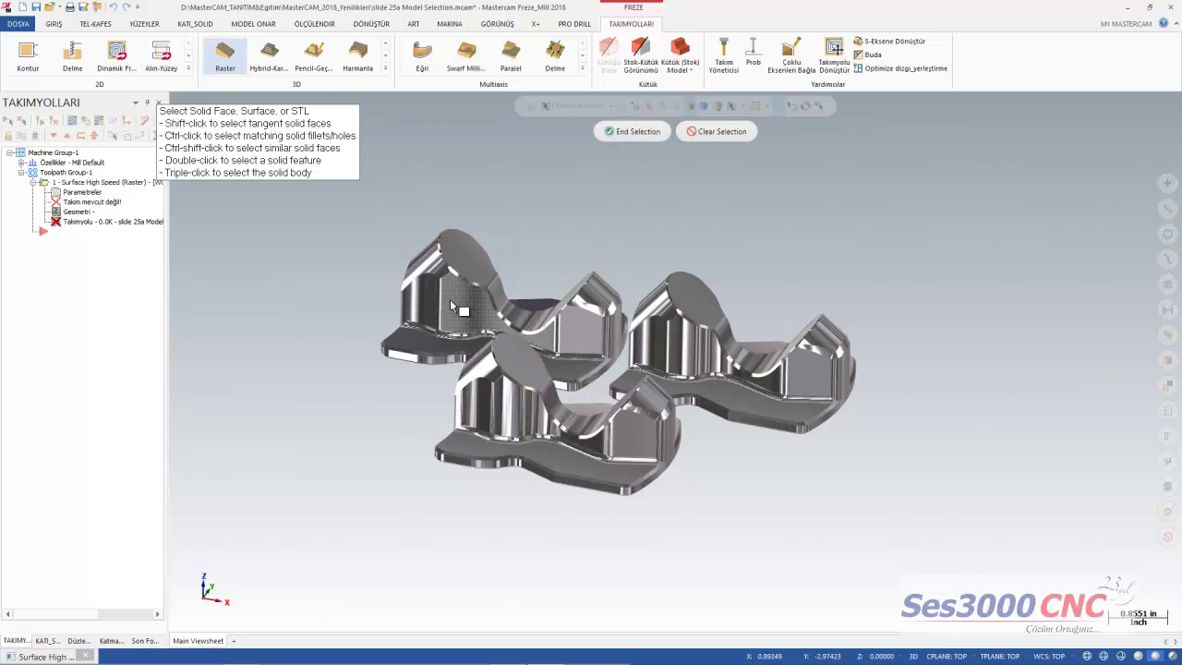
triple_click(450, 300)
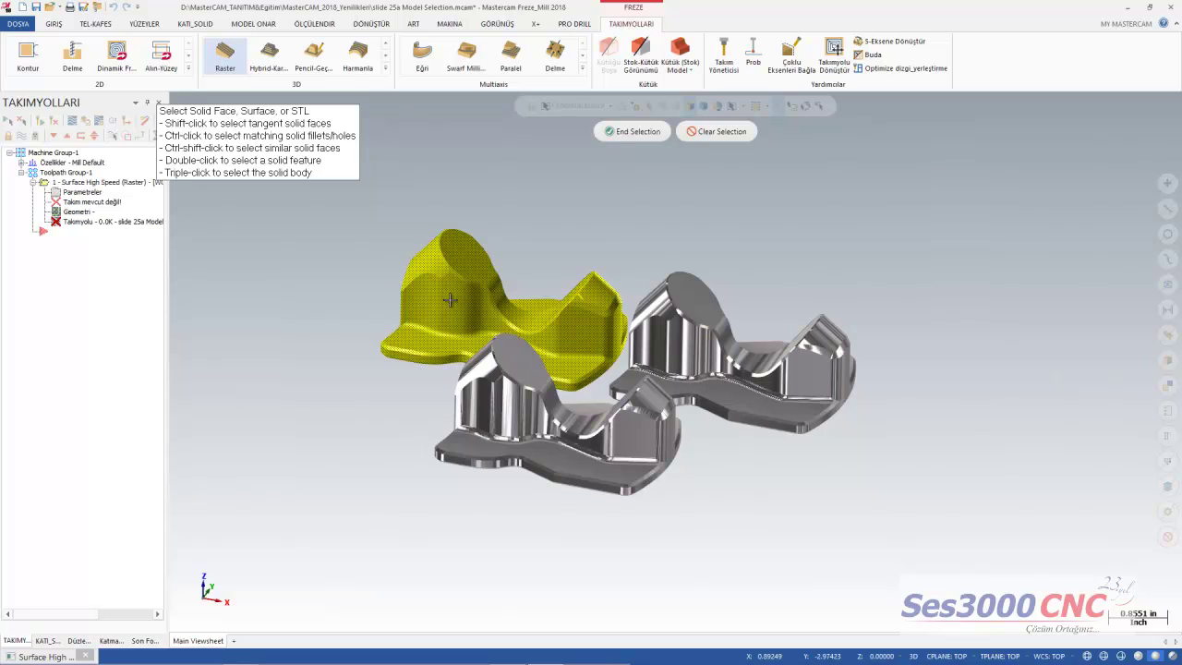
click(717, 131)
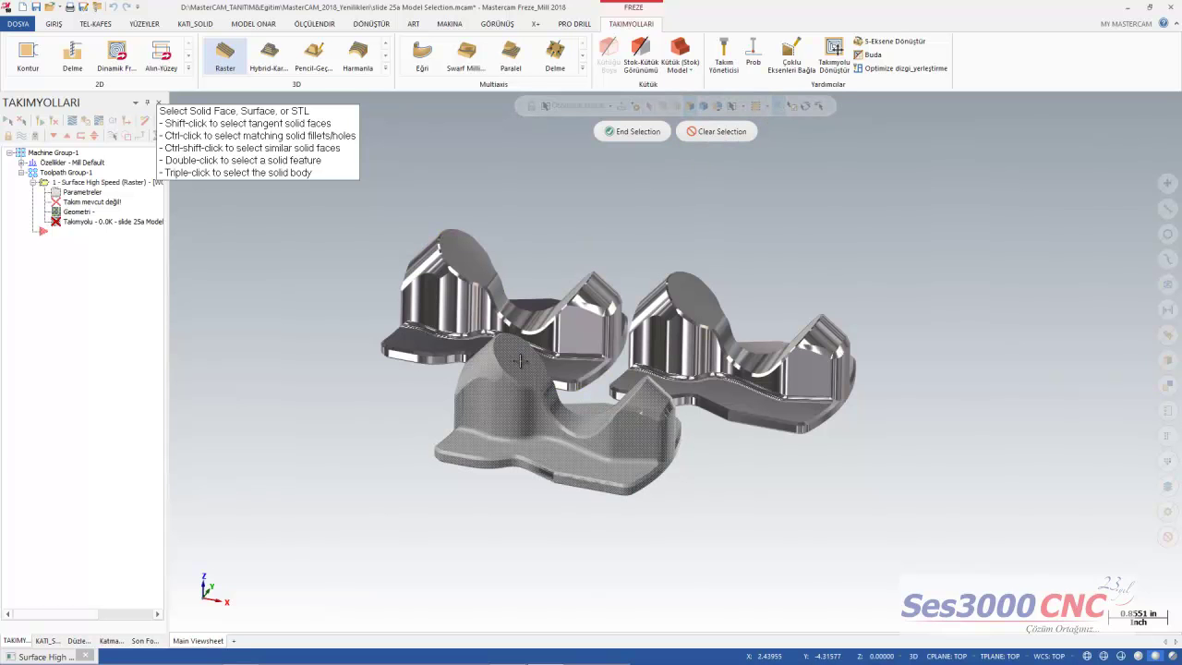
triple_click(520, 361)
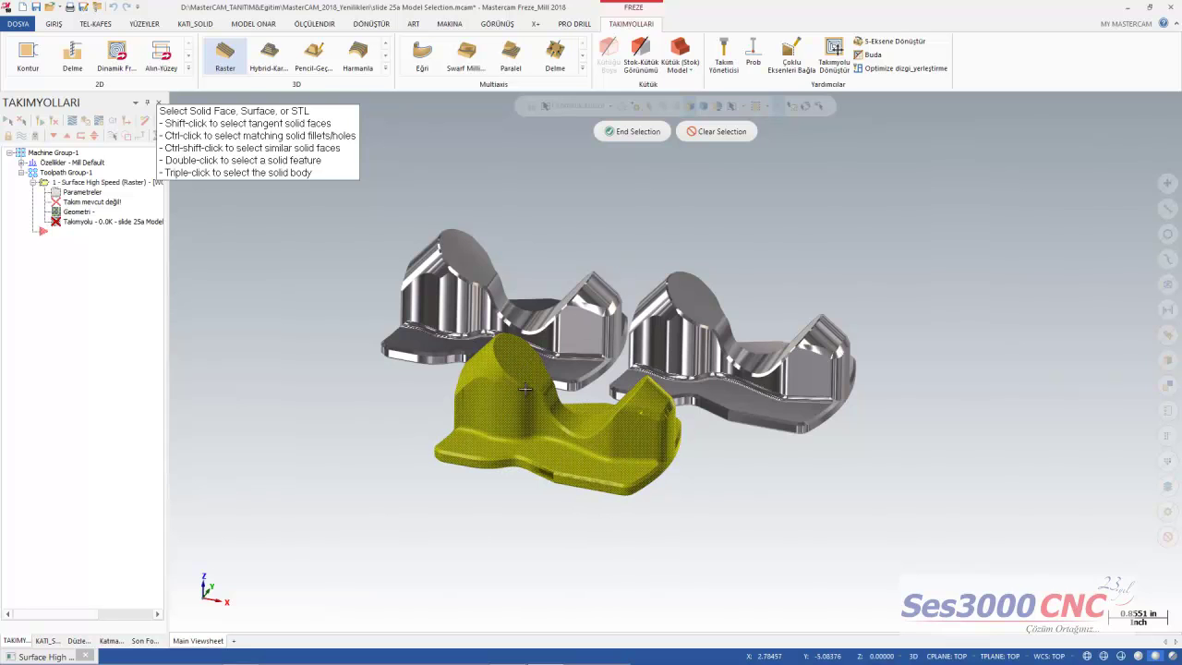
Pick the right part's top, curved, side, end and flange faces individually, then clear them
click(702, 132)
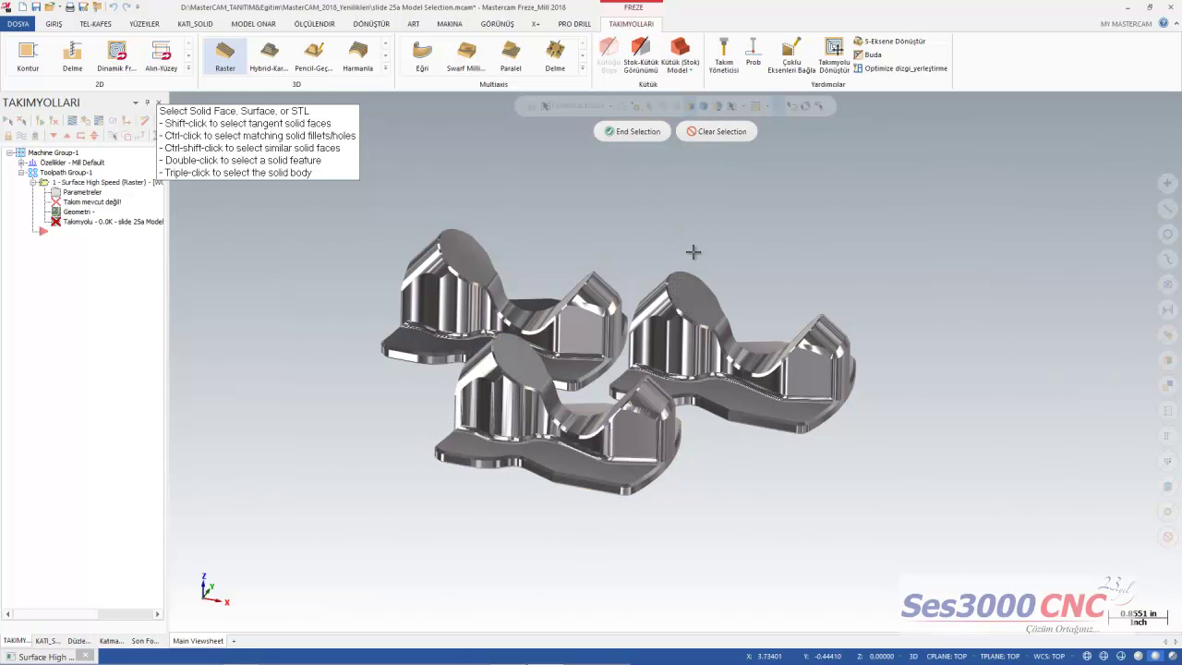
click(691, 298)
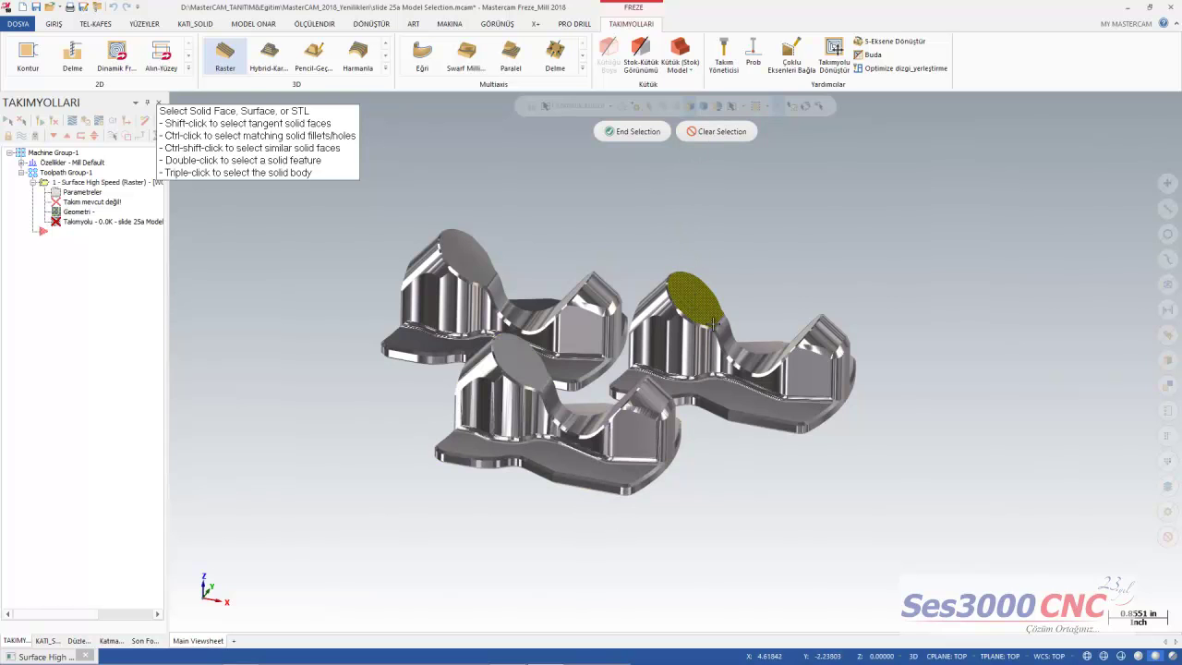
click(739, 344)
click(698, 355)
click(800, 380)
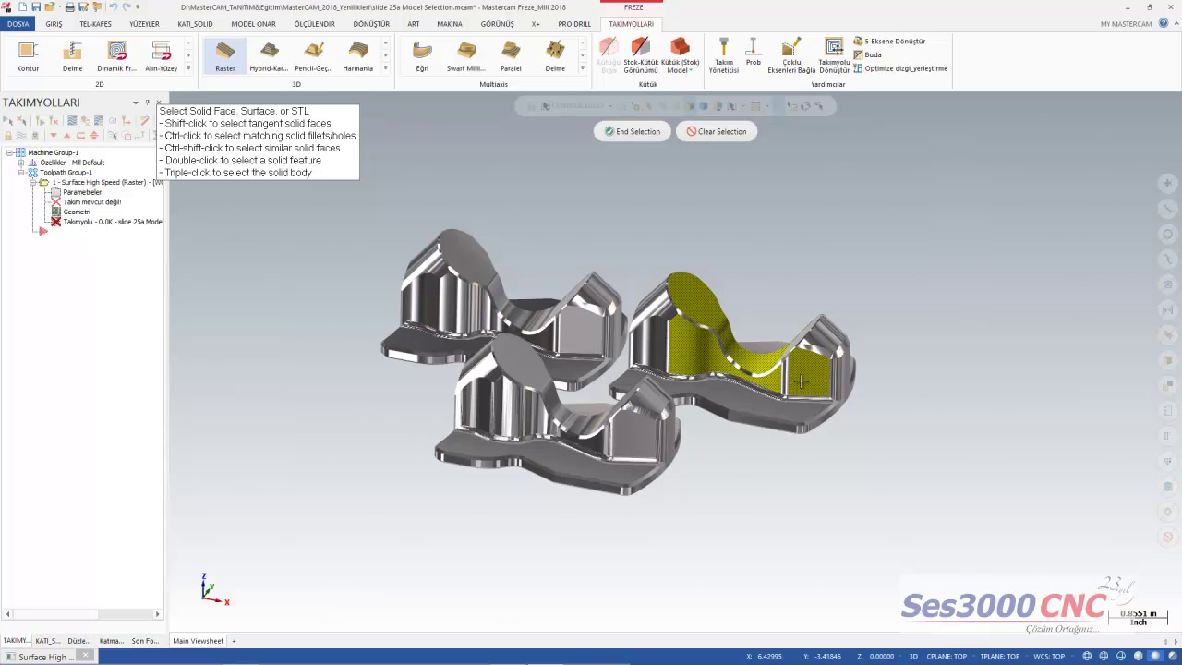
click(794, 411)
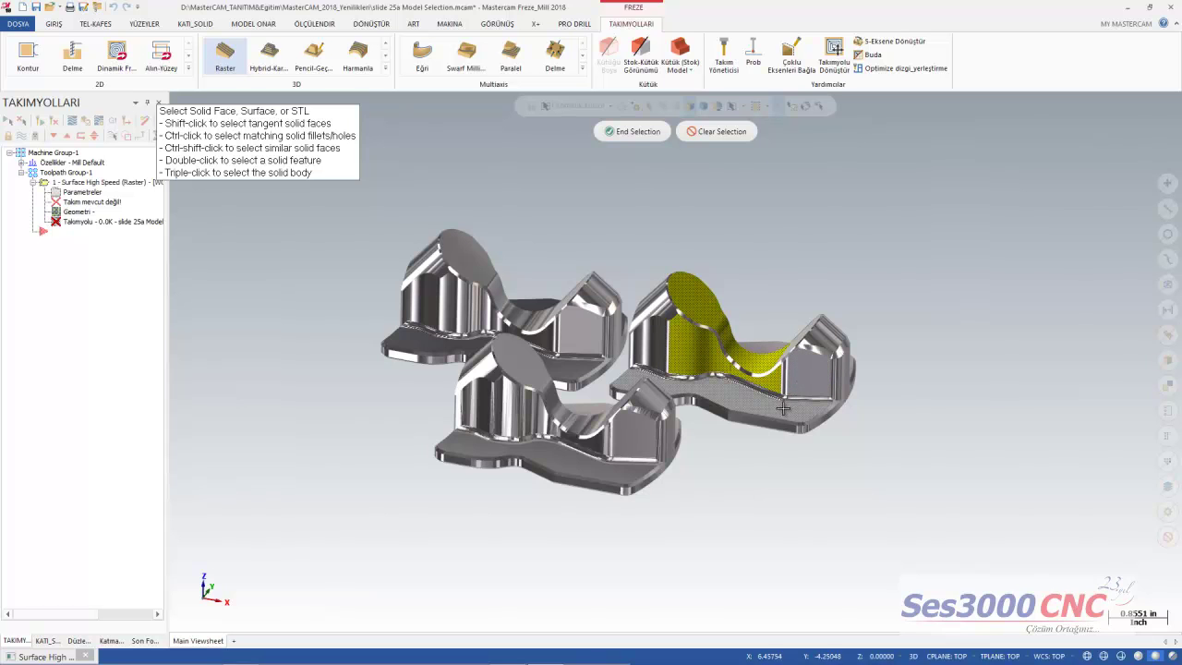
click(725, 134)
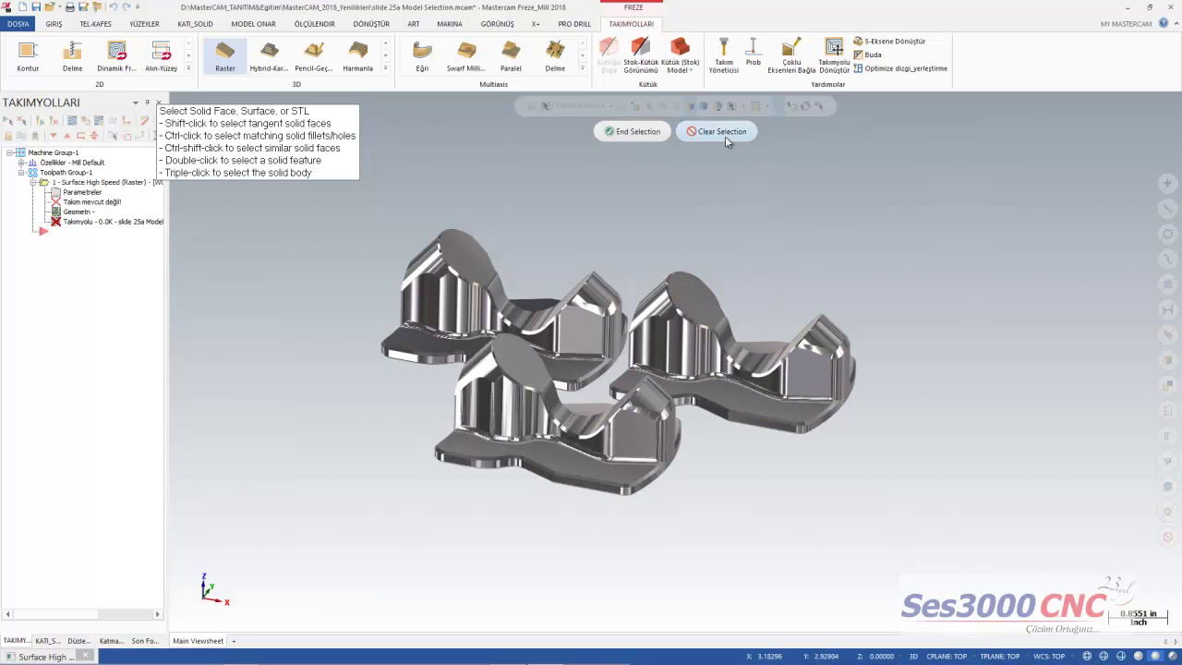
Window-select parts, ending with a box around the upper faces of the two rear parts
drag(347, 206, 890, 540)
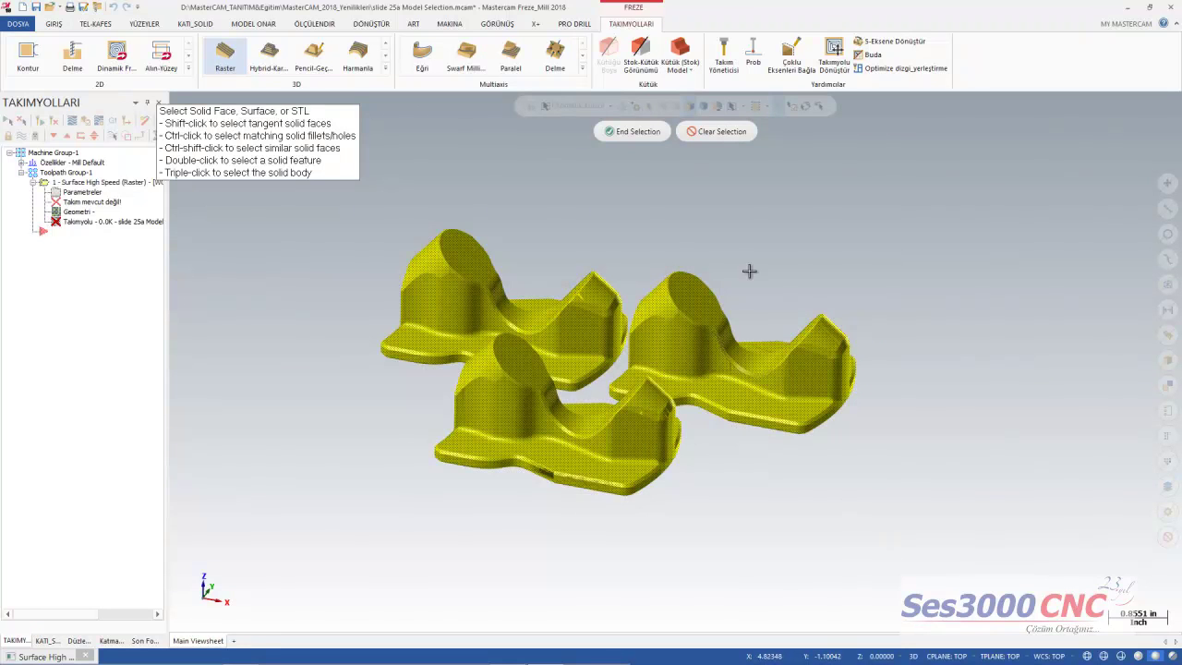
click(725, 135)
drag(343, 204, 551, 308)
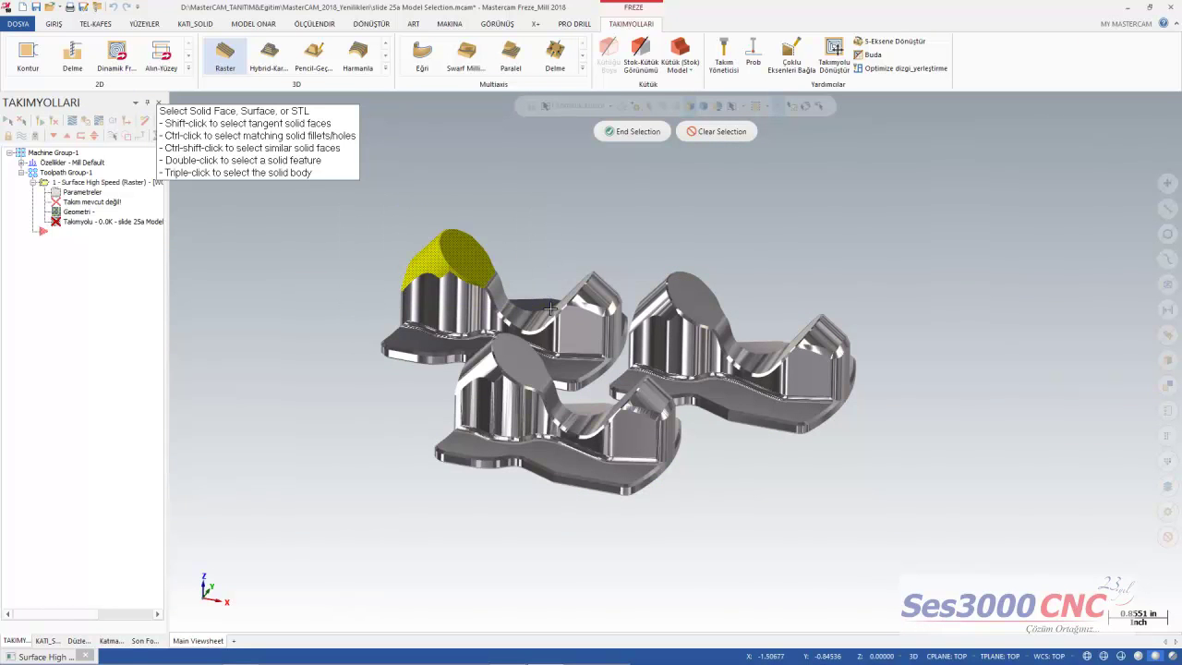
click(702, 131)
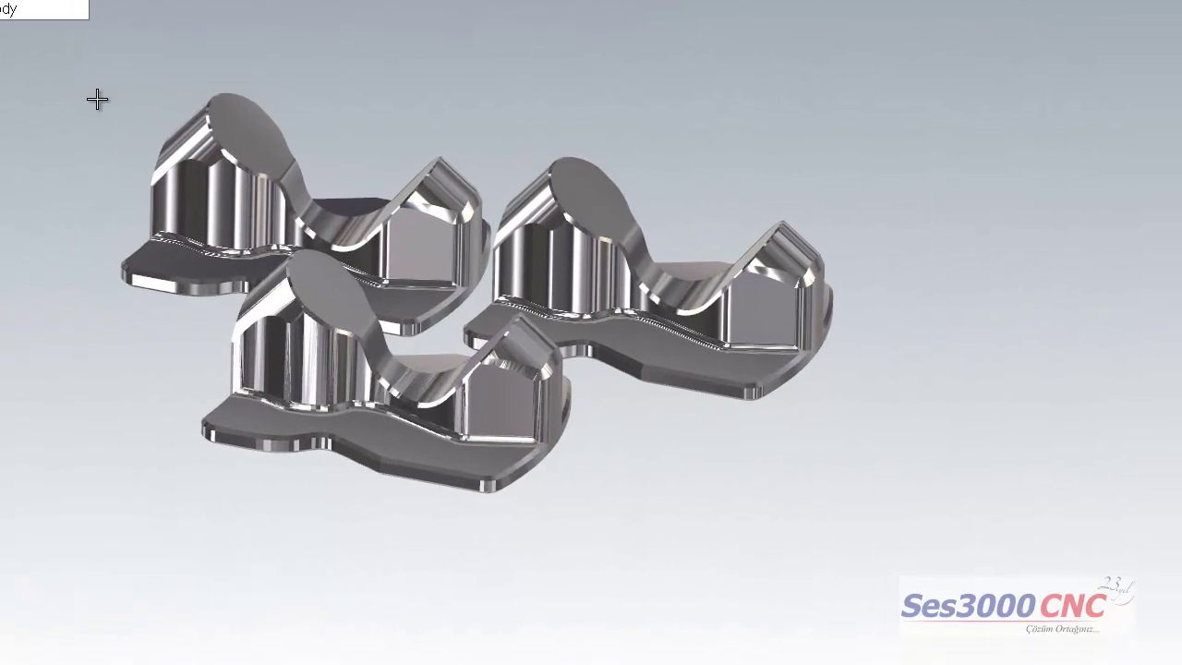
mouse_move(61, 80)
mouse_down()
mouse_move(494, 272)
mouse_move(644, 291)
mouse_up()
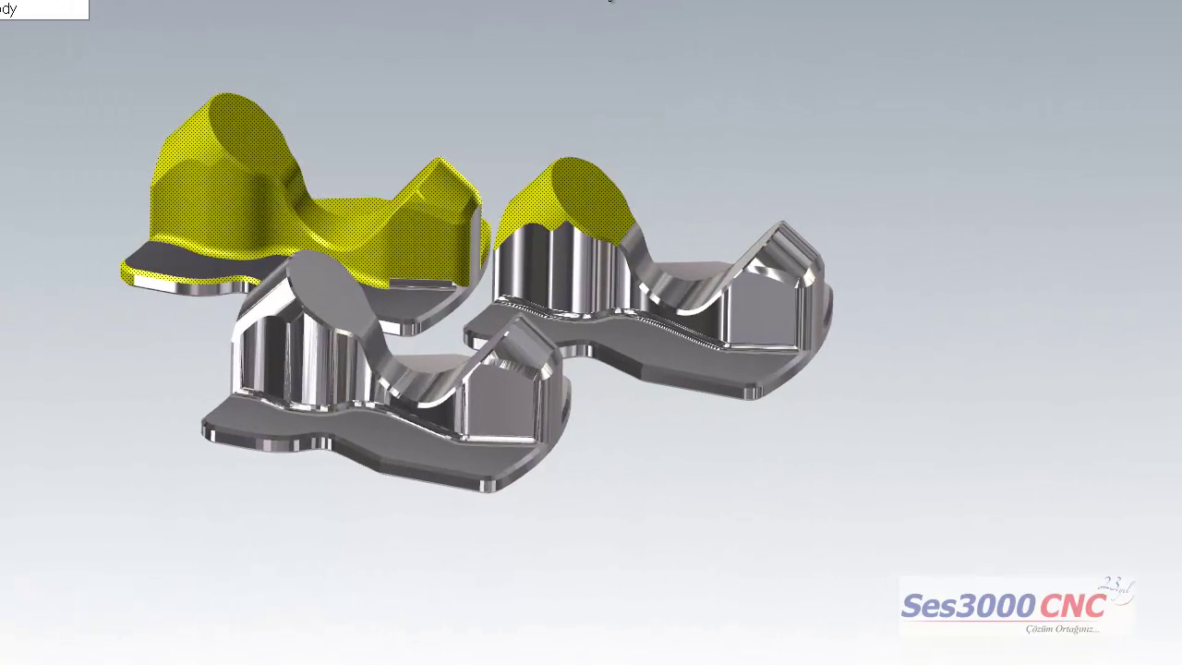
Box-select the rear left and front parts whole, then clear the selection so nothing is picked
key(Escape)
drag(131, 59, 423, 501)
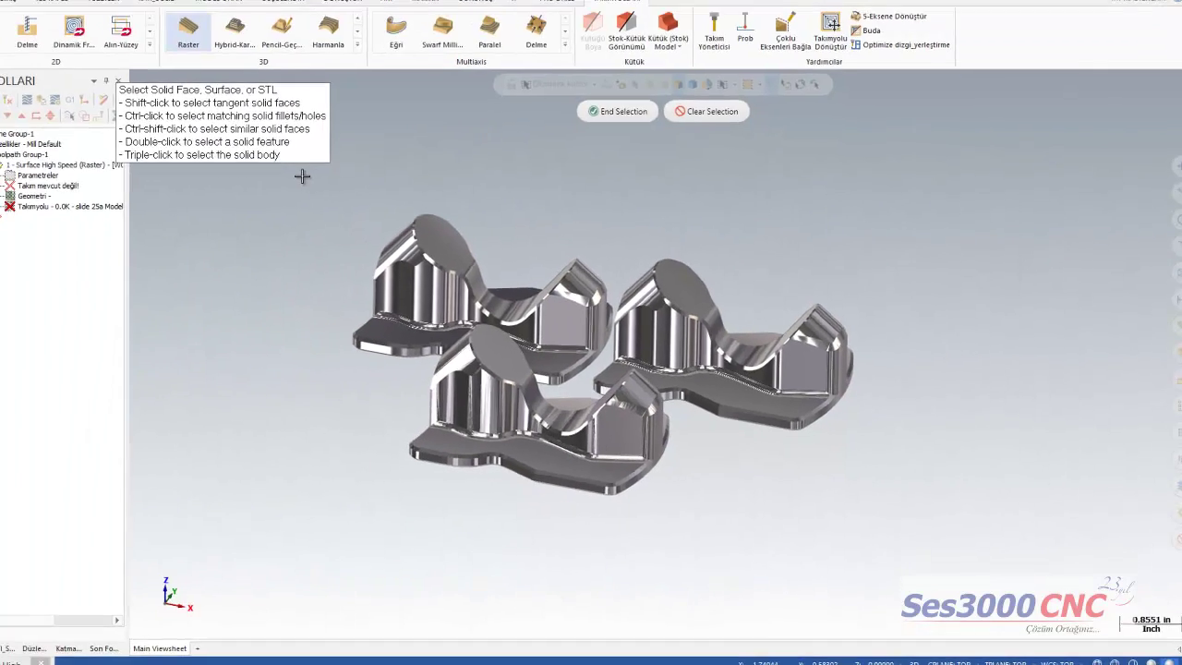
drag(373, 202, 699, 513)
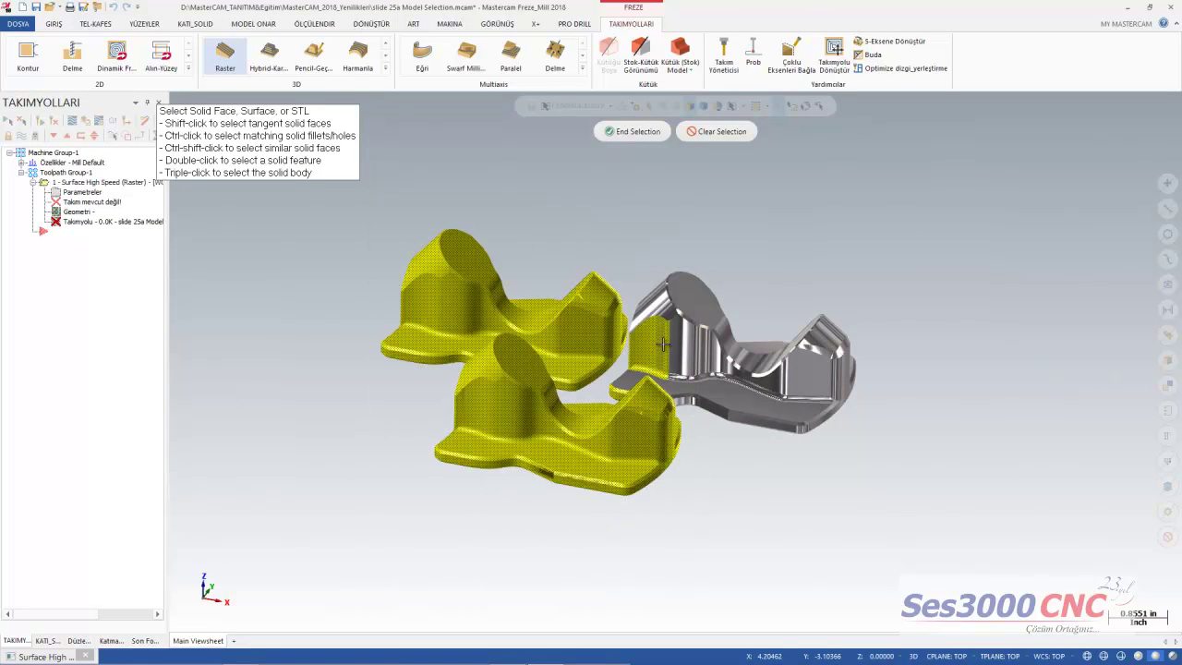
click(717, 132)
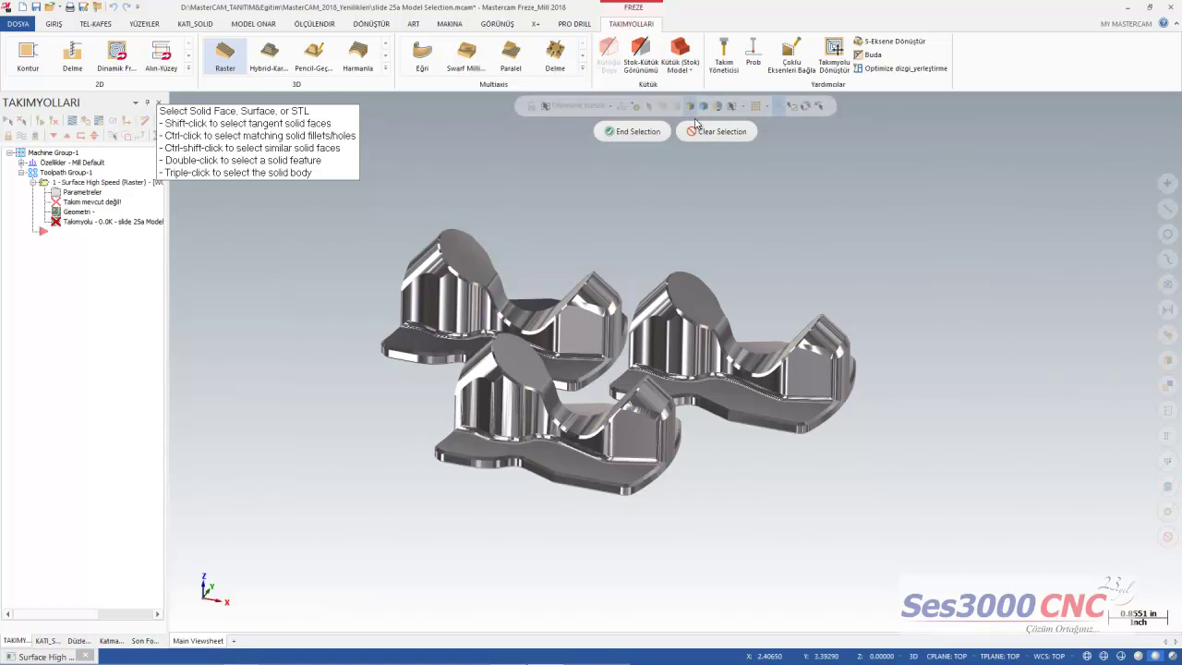
Analyze the properties of a solid part and the front mesh part with Elemanı Analiz
click(53, 24)
click(540, 52)
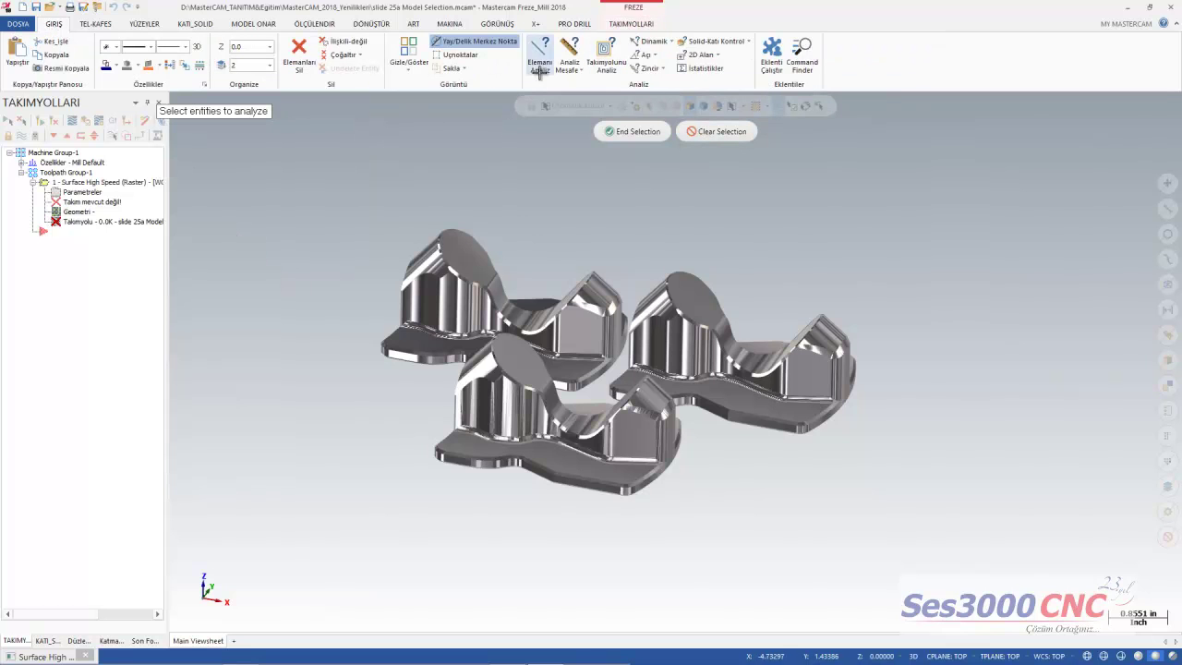
click(462, 252)
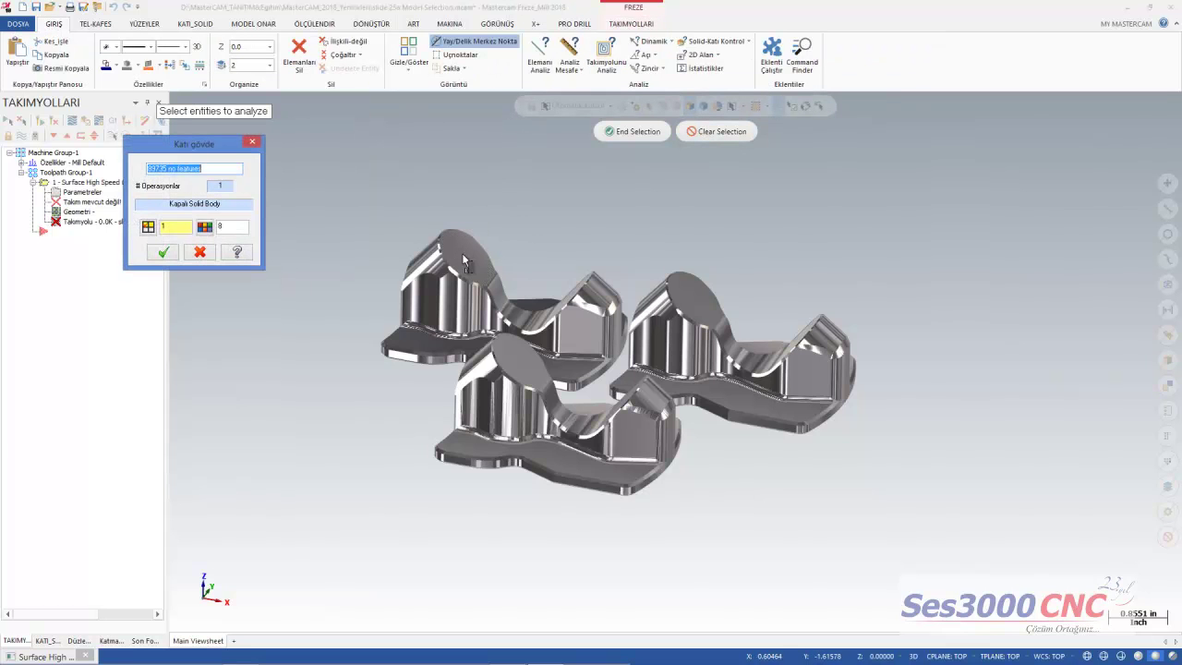
click(252, 141)
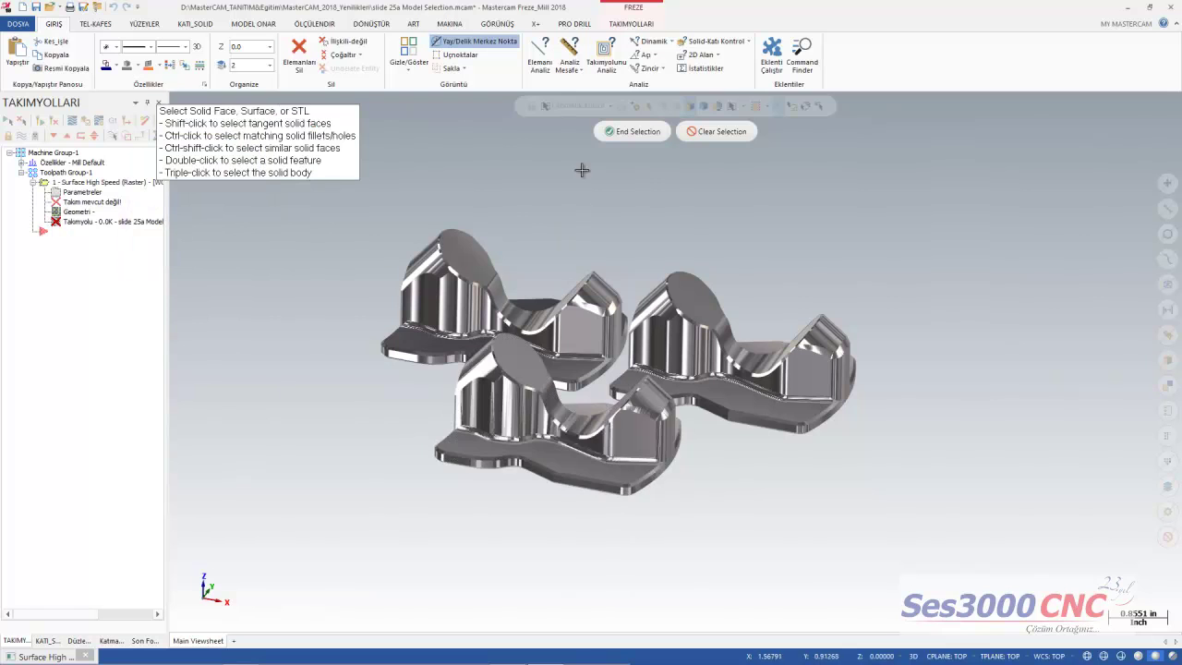
click(540, 52)
click(524, 370)
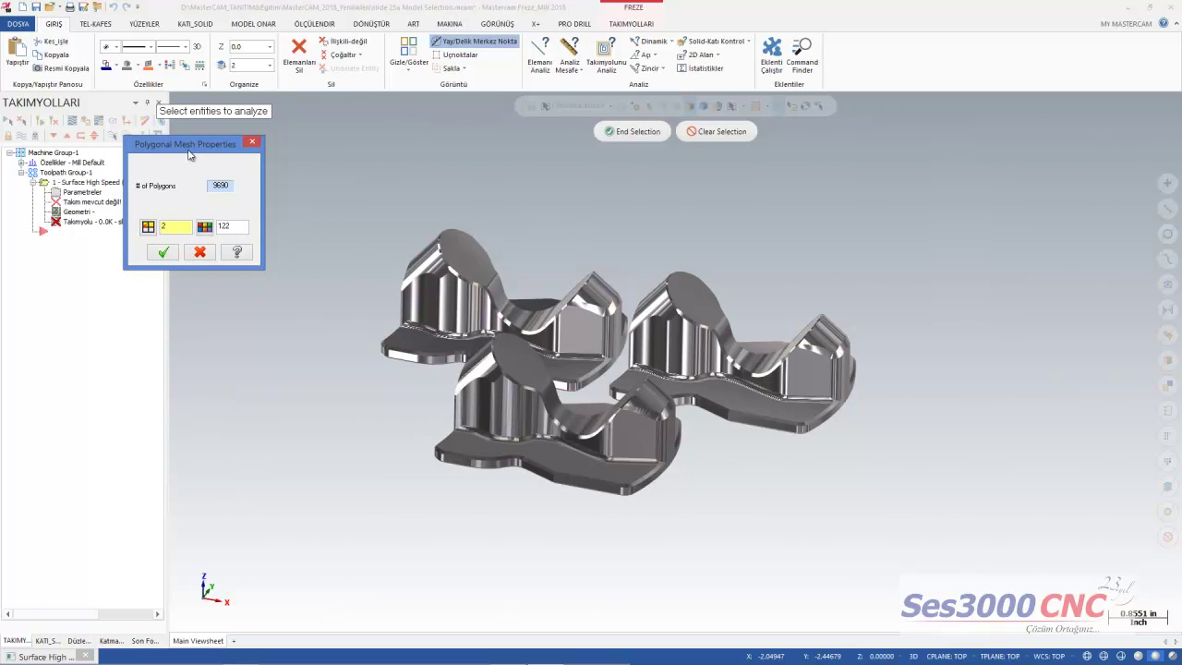
click(254, 145)
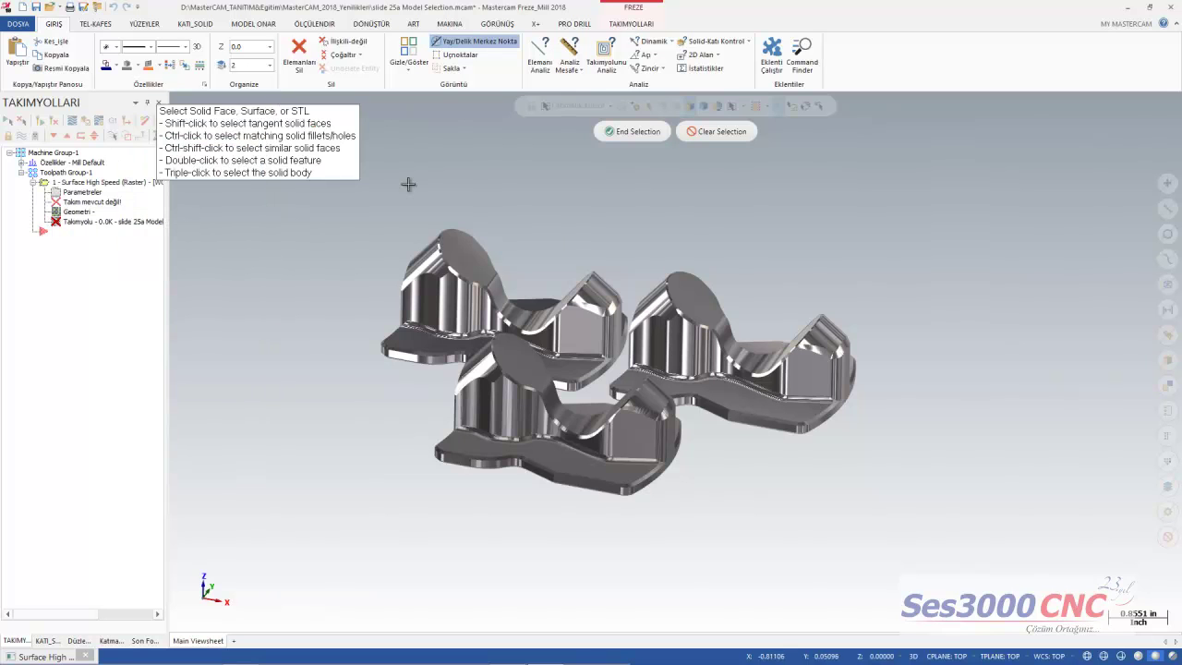
Analyze two trimmed NURBS surfaces to view their properties
click(532, 53)
click(686, 282)
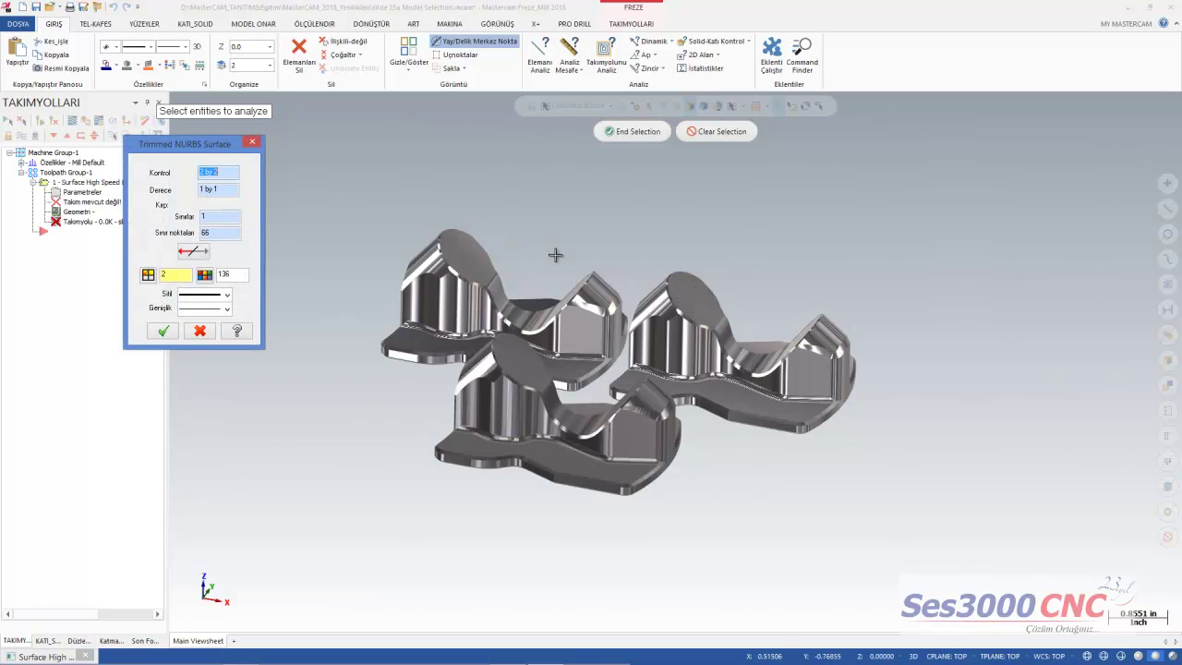
click(787, 369)
Close the surface properties, finish geometry picking, accept the Raster toolpath and keep the operation
click(251, 143)
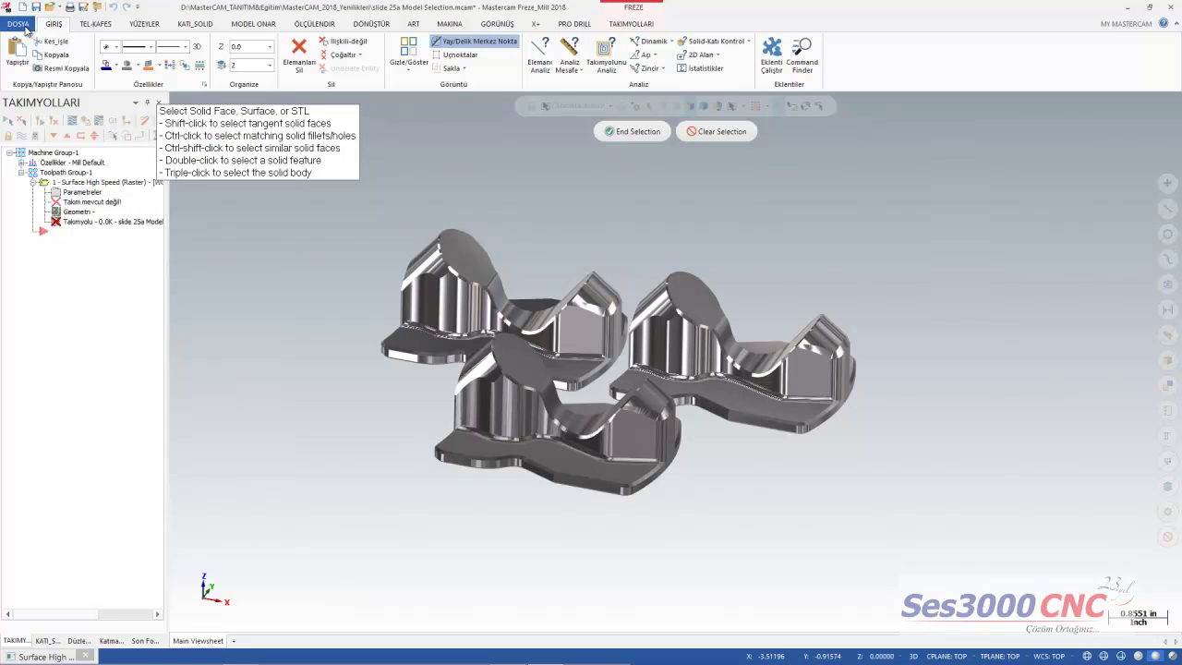
click(634, 131)
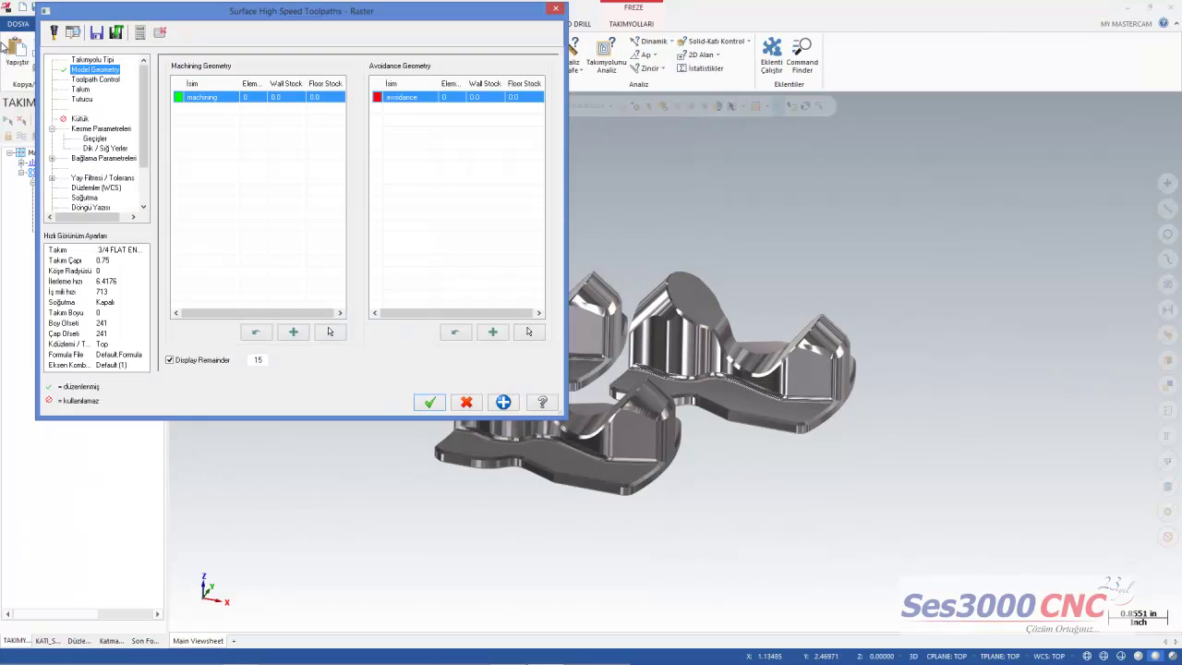
key(Return)
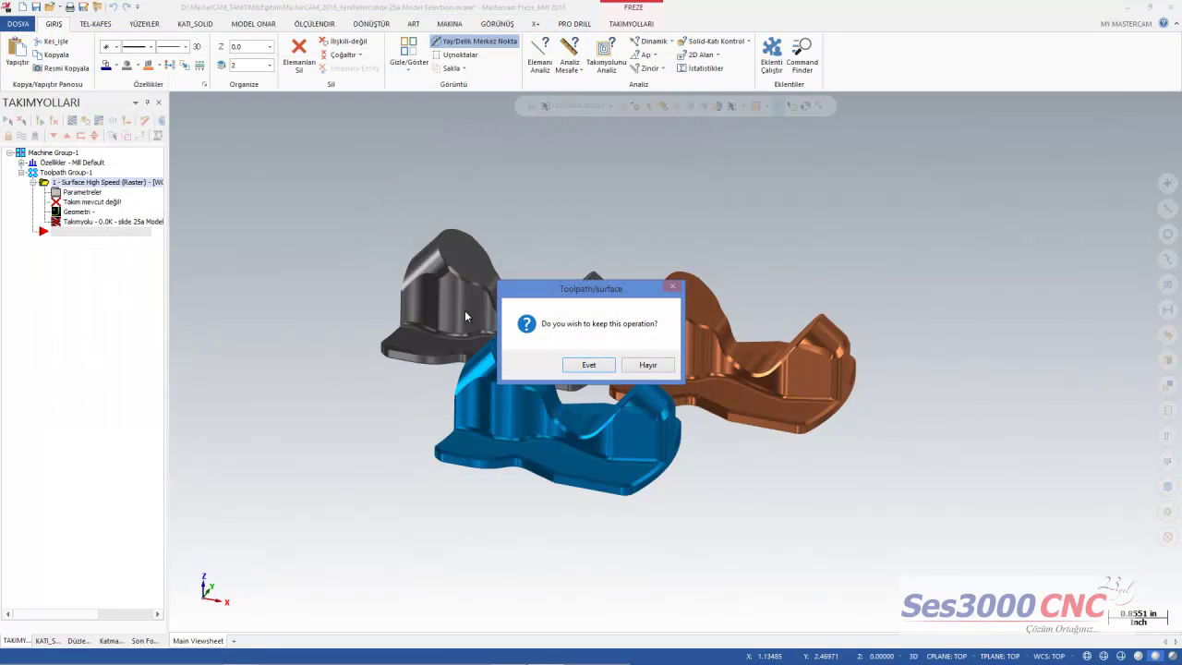
click(652, 372)
Open slide 25b Model Selection.mcam from the recent files
click(19, 25)
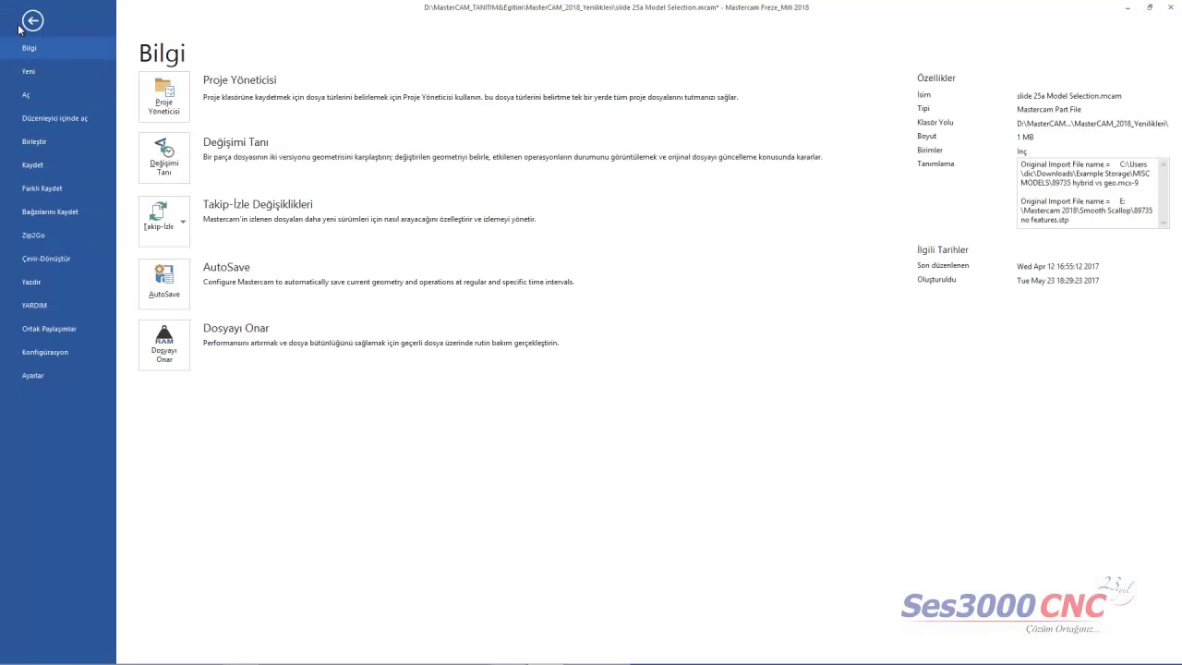
click(25, 97)
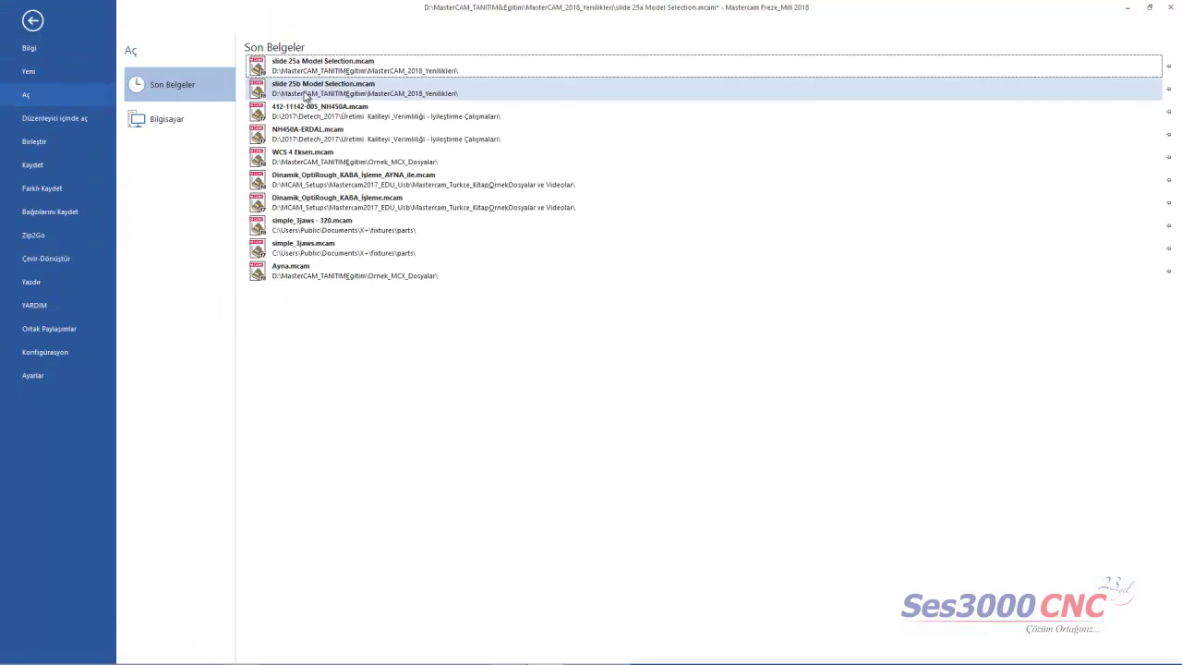
click(305, 95)
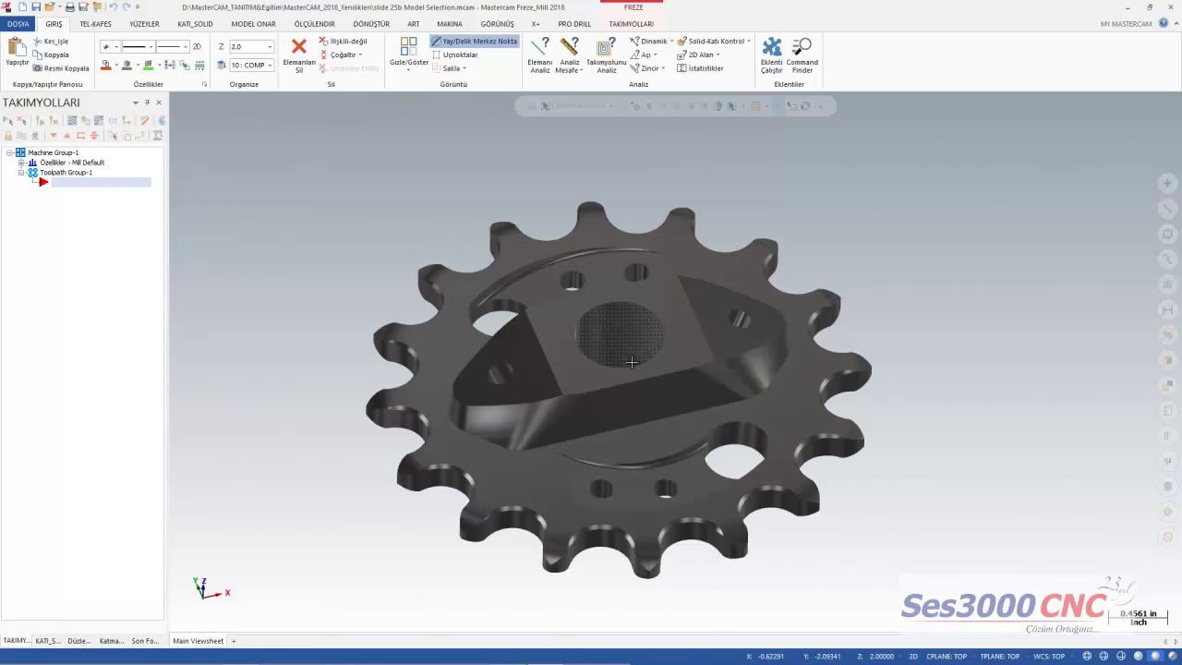
Orbit the sprocket, then reset it to the Isometric (WCS) view
mouse_move(871, 446)
middle_down()
mouse_move(973, 454)
mouse_move(931, 459)
mouse_move(971, 442)
mouse_move(957, 447)
middle_up()
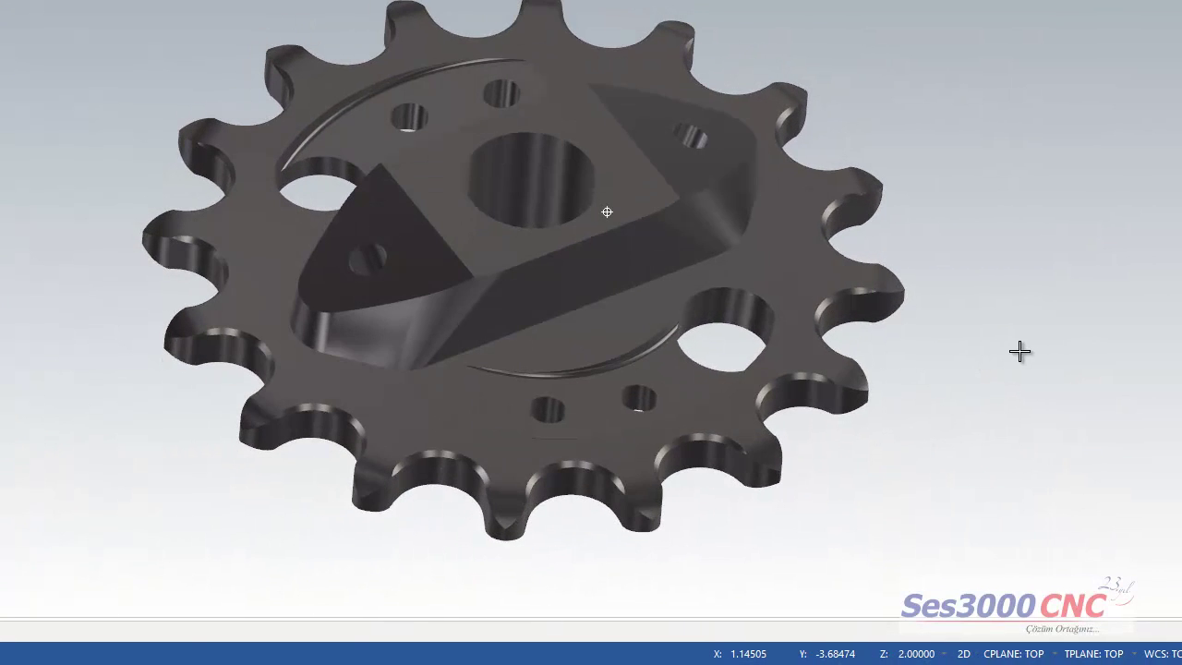
middle_drag(116, 391, 98, 343)
right_click(7, 266)
click(74, 393)
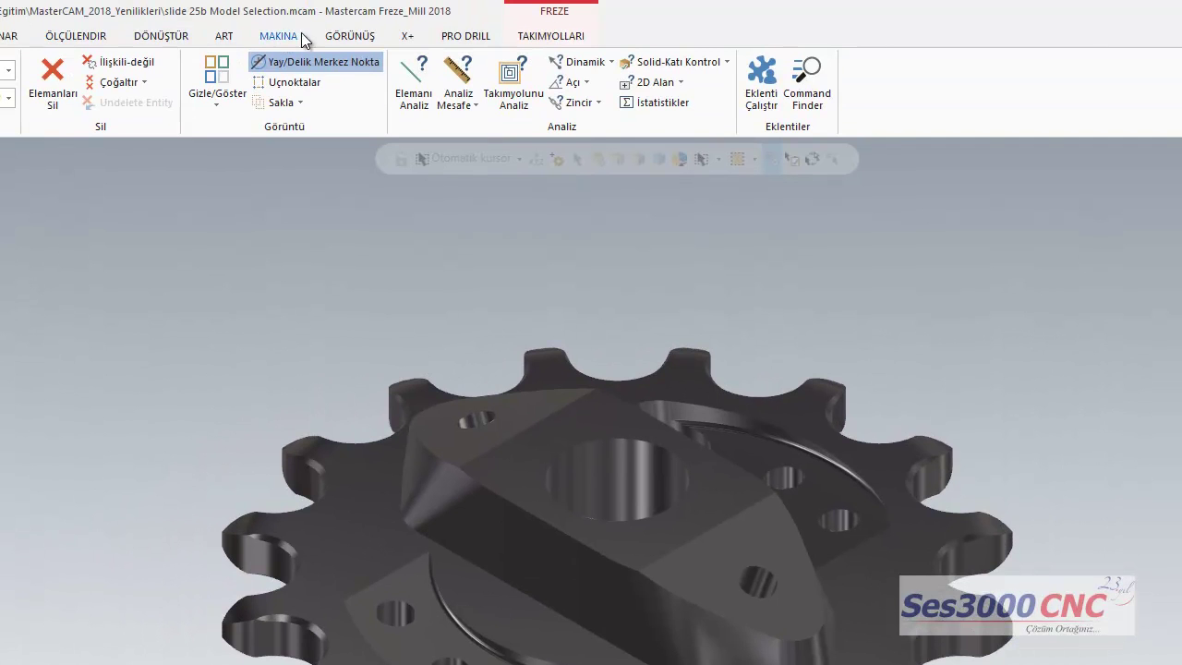
Toggle the Metalik shading off and back on, and tilt the sprocket front-facing
click(421, 36)
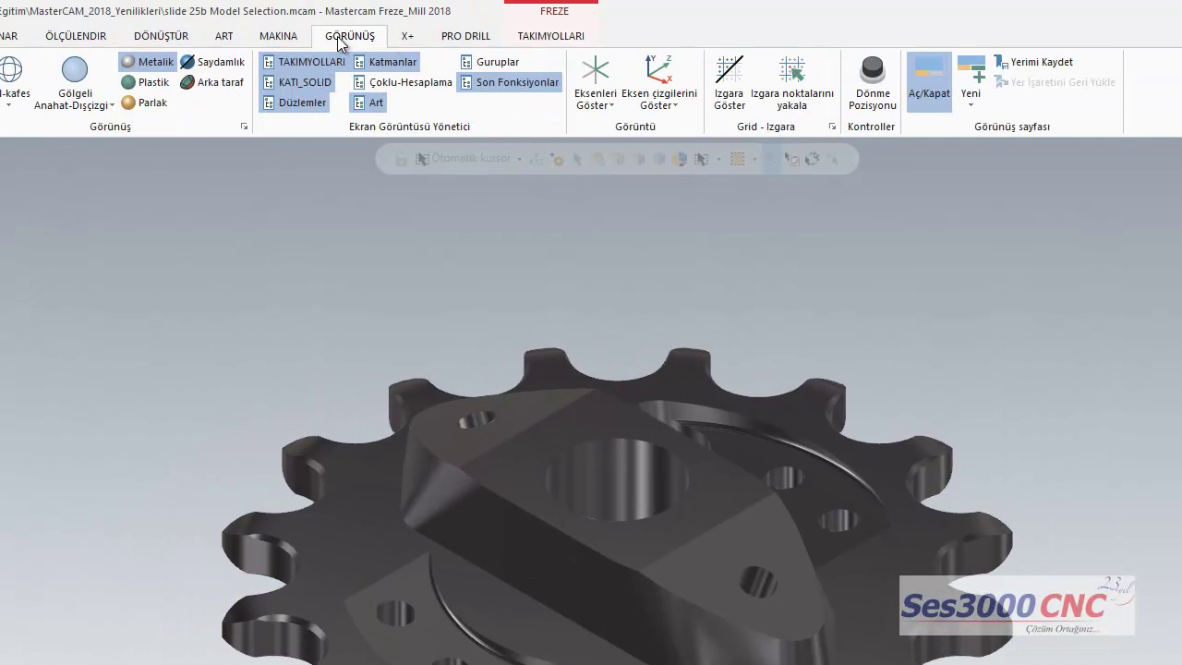
click(156, 60)
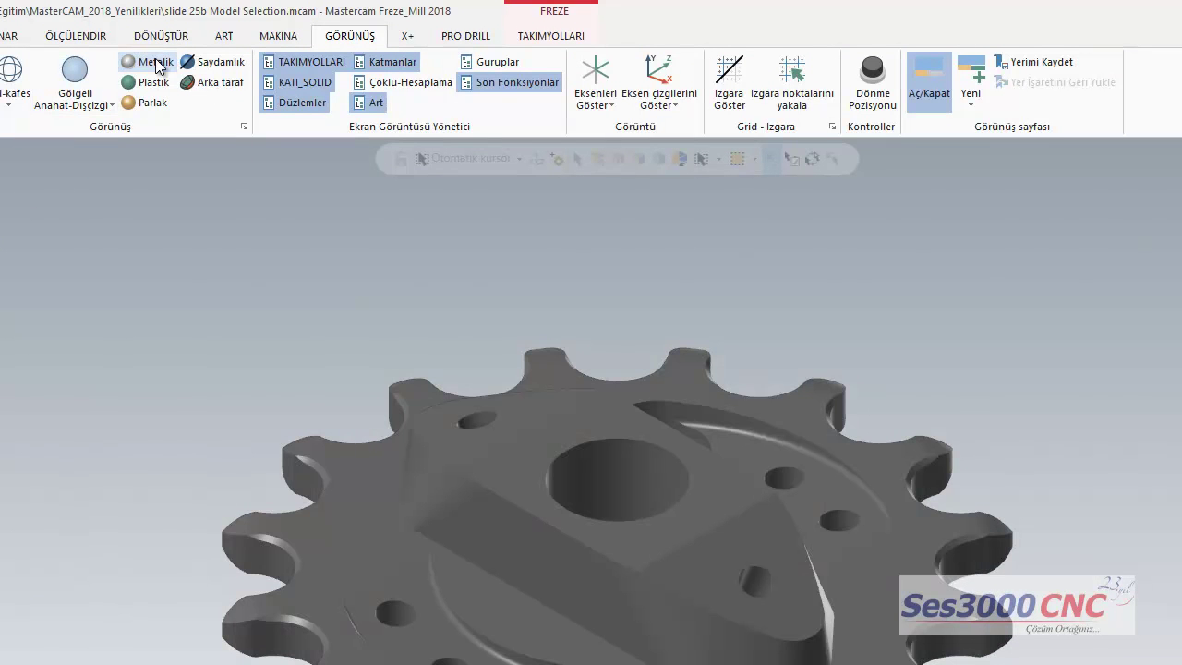
click(154, 59)
middle_drag(184, 421, 192, 524)
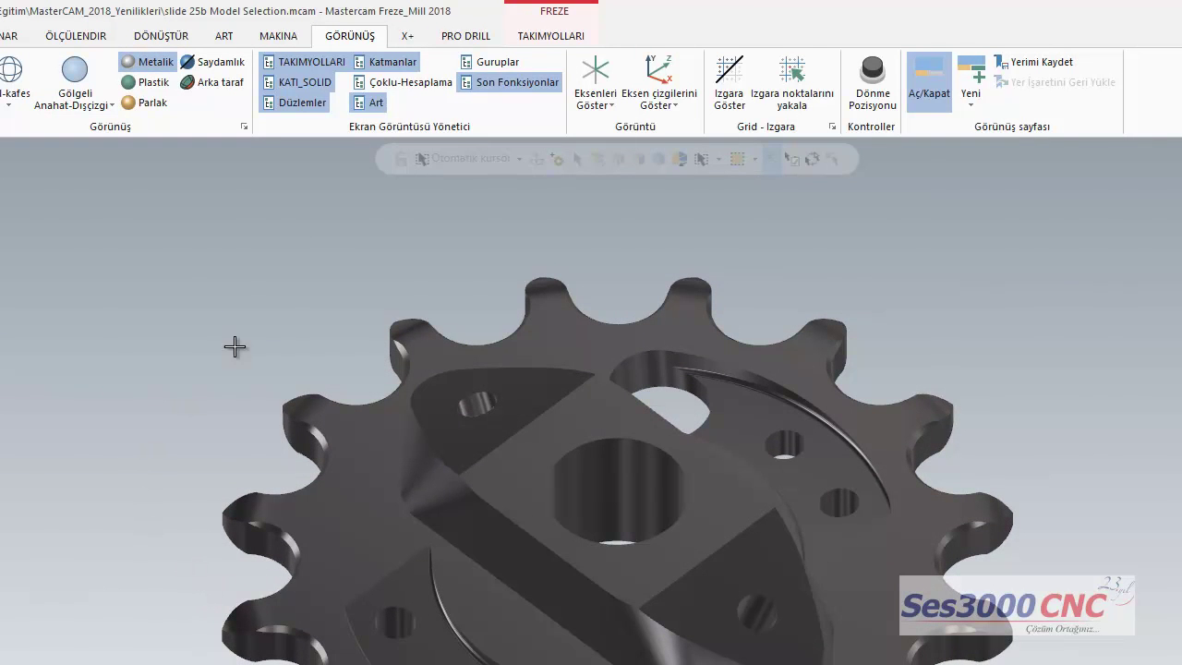
Create a Surface High Speed Raster toolpath from the 3D toolpath gallery
click(536, 42)
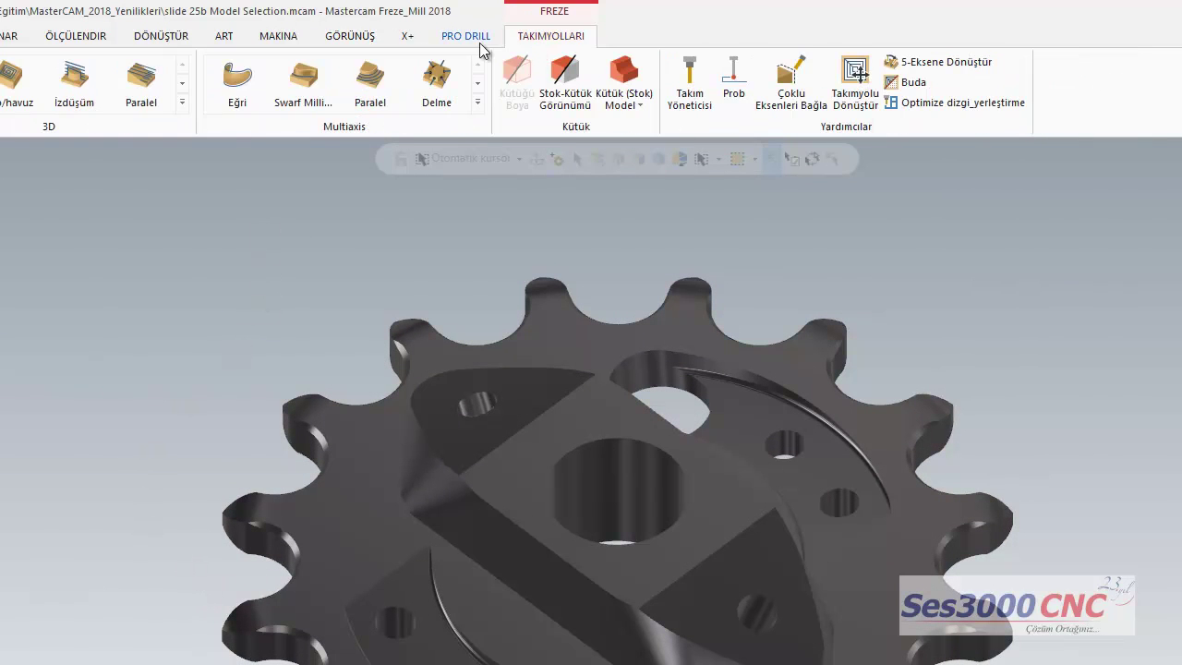
click(191, 107)
click(268, 157)
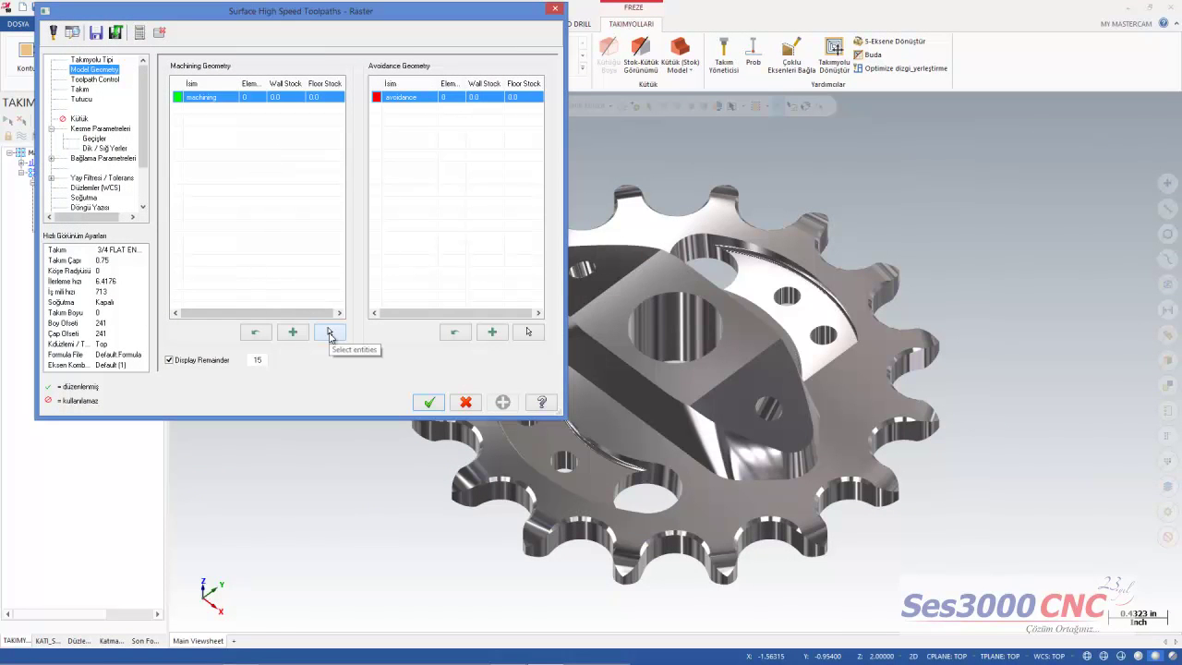
Start picking machining geometry and bring the sprocket's lower teeth into view
click(330, 333)
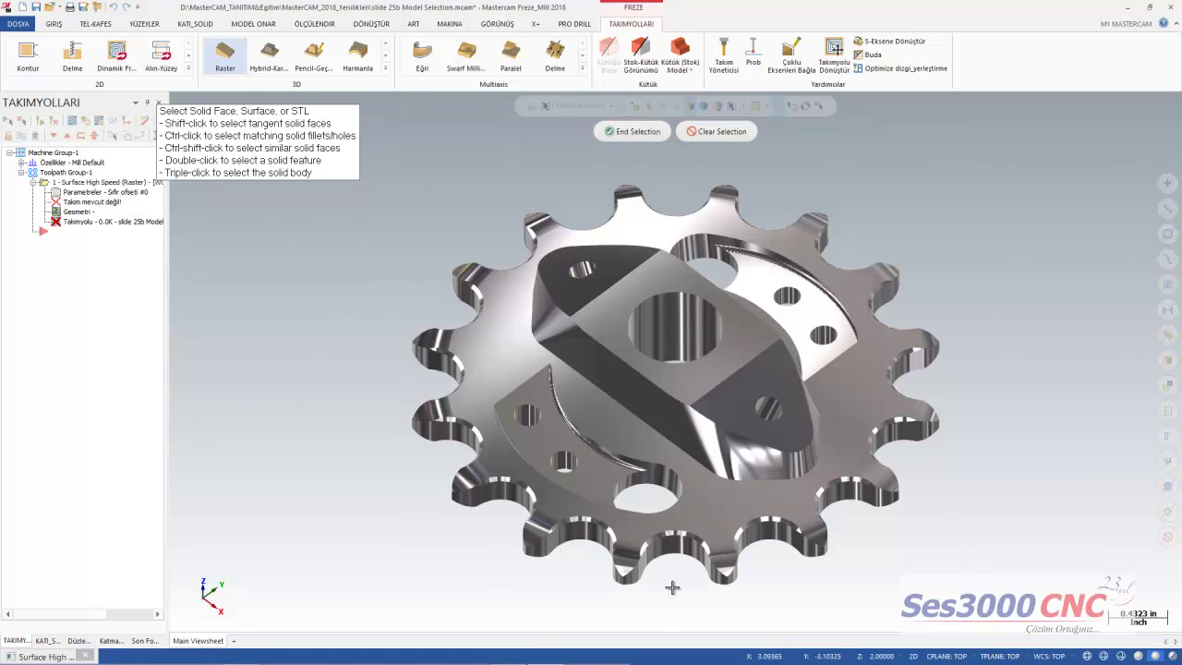
scroll(671, 583, up, 2)
scroll(671, 584, up, 2)
mouse_move(671, 583)
middle_down()
mouse_move(654, 560)
mouse_move(638, 570)
mouse_move(661, 569)
middle_up()
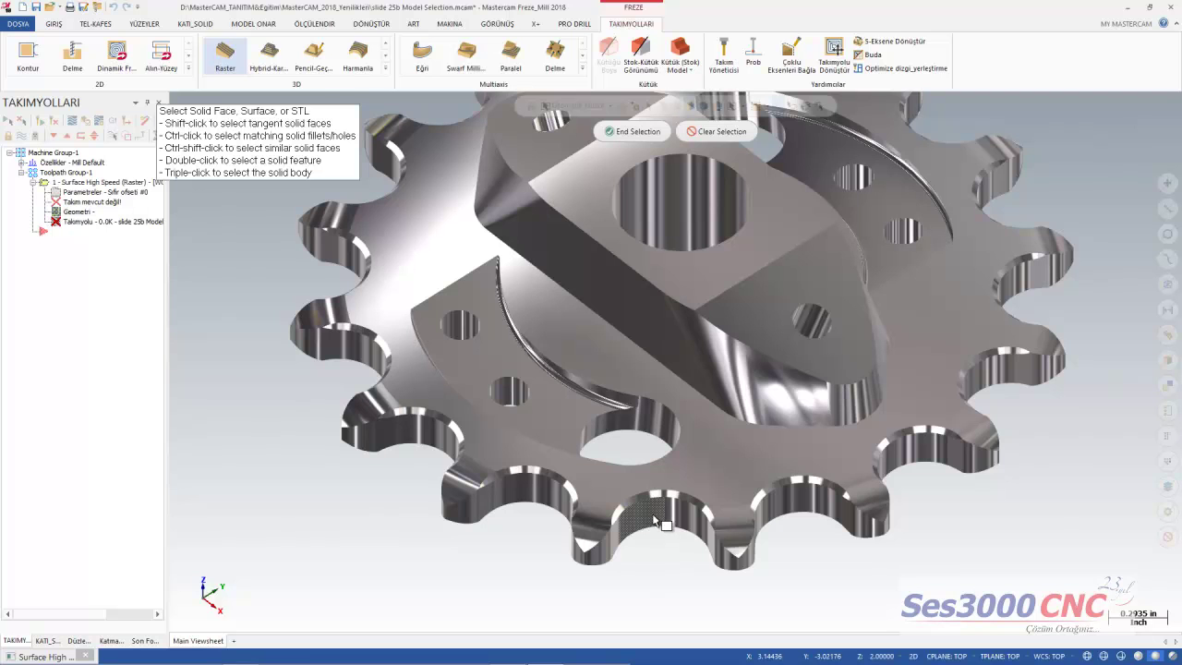
Pick four tooth-gap faces along the sprocket's lower teeth as machining geometry
click(654, 521)
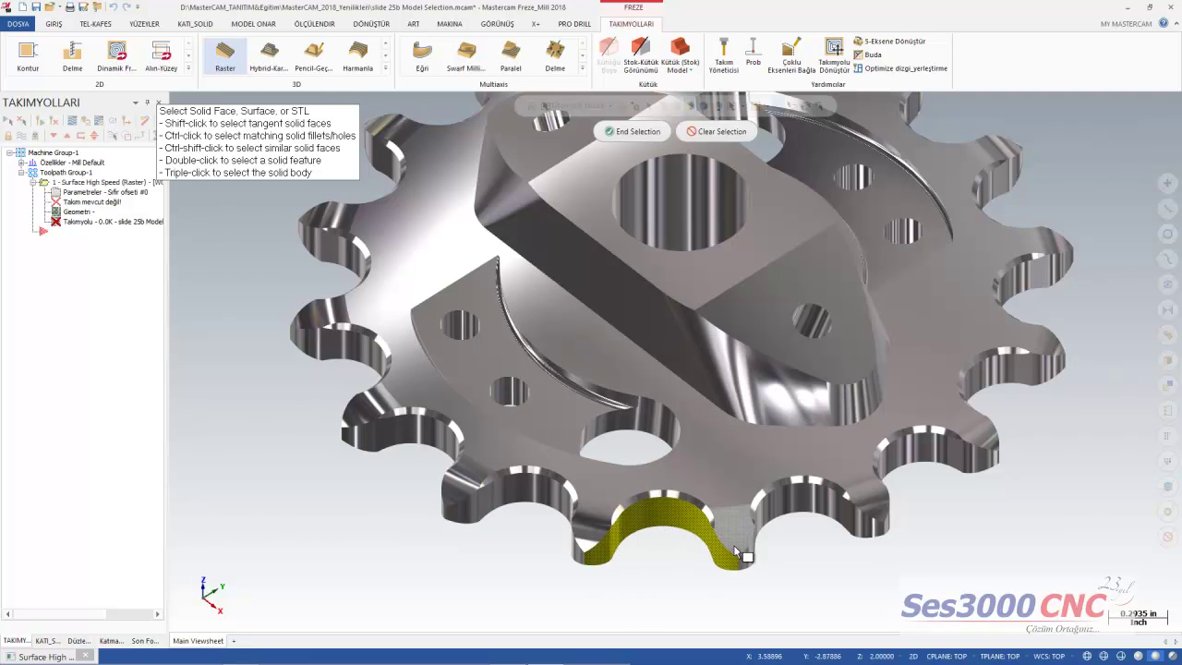
click(545, 497)
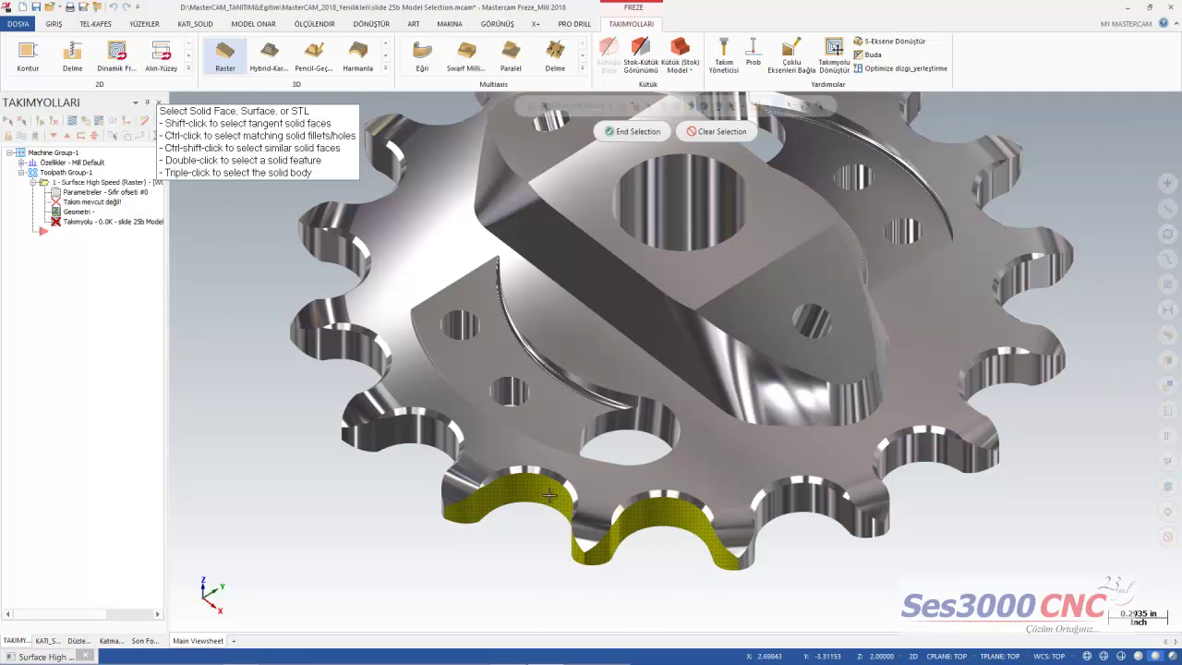
click(781, 518)
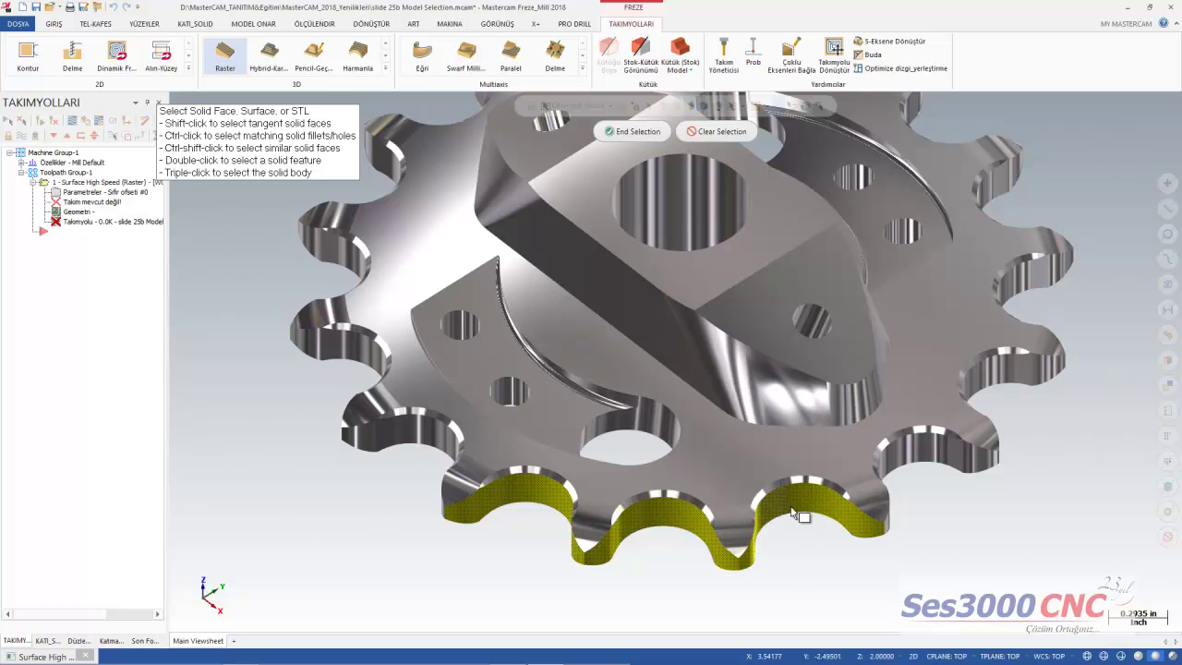
click(442, 438)
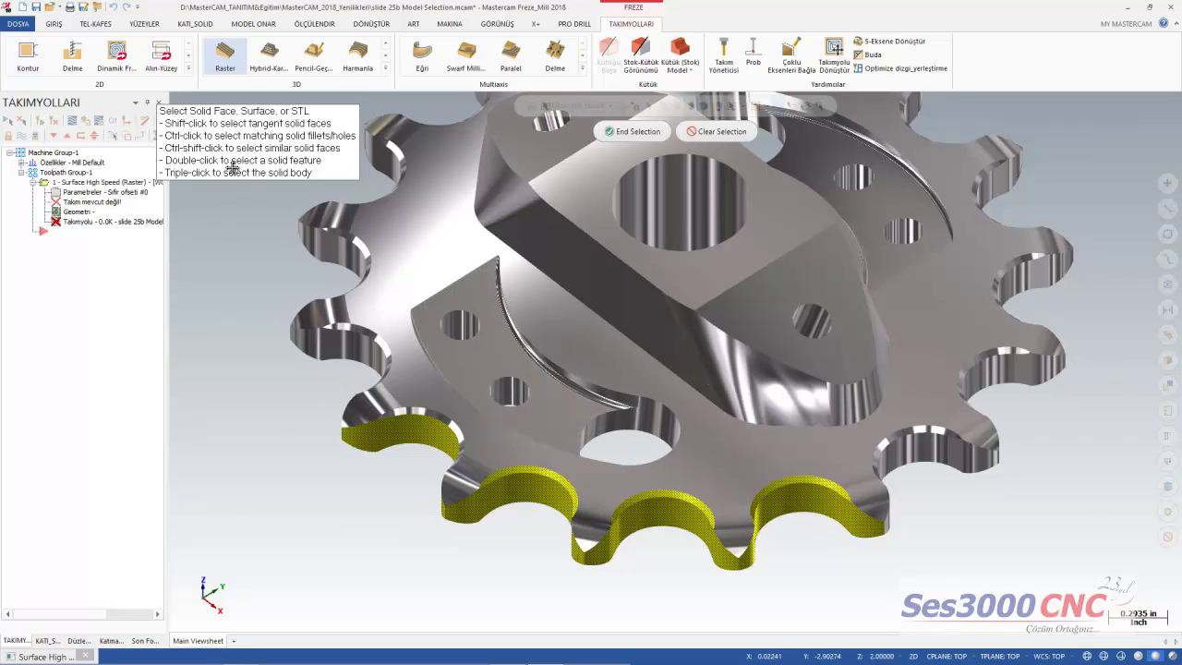
Select all matching bolt holes, then double-click a tooth face to pick every tooth around the sprocket
ctrl+click(459, 331)
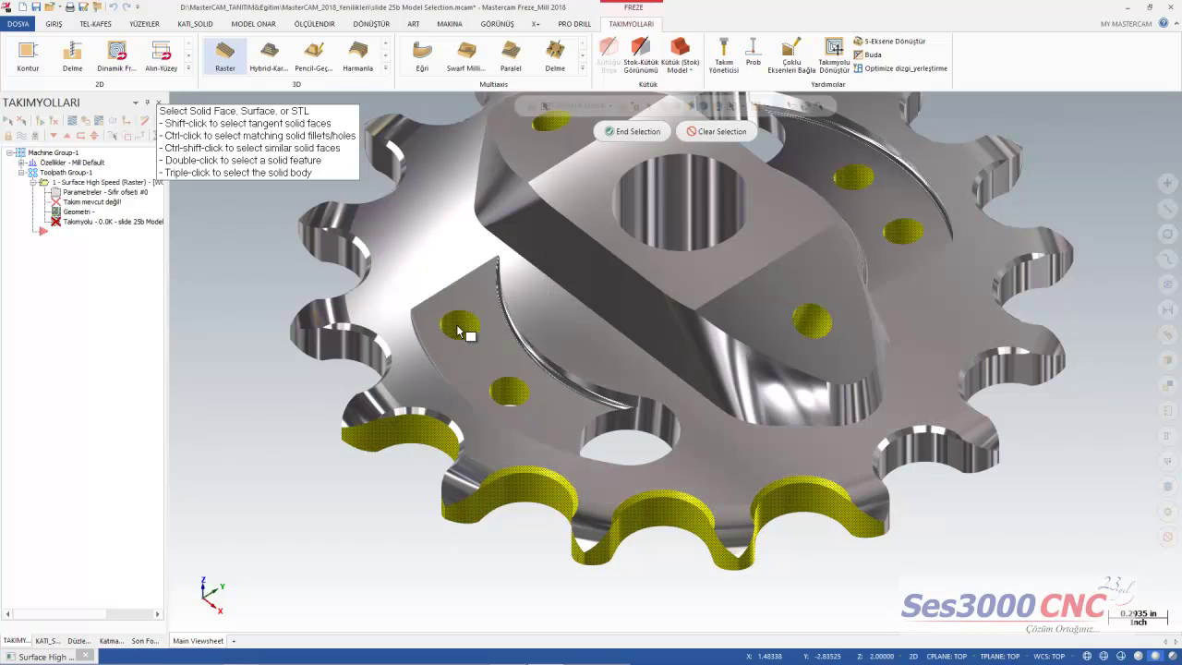
middle_drag(459, 331, 490, 400)
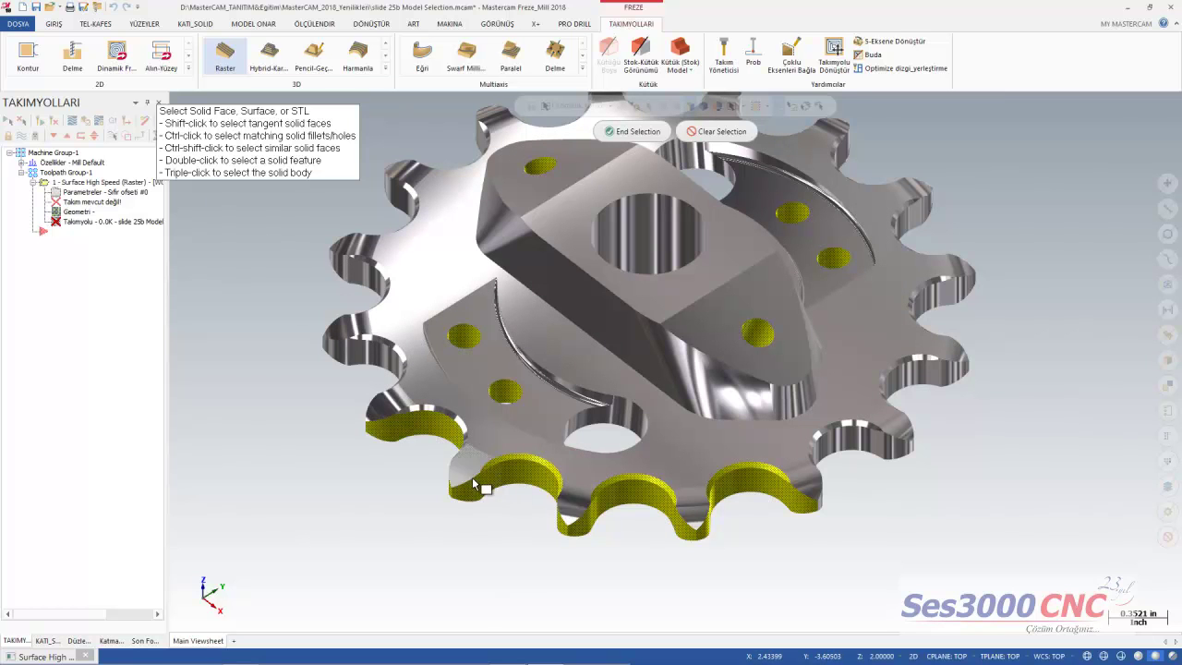
double_click(573, 500)
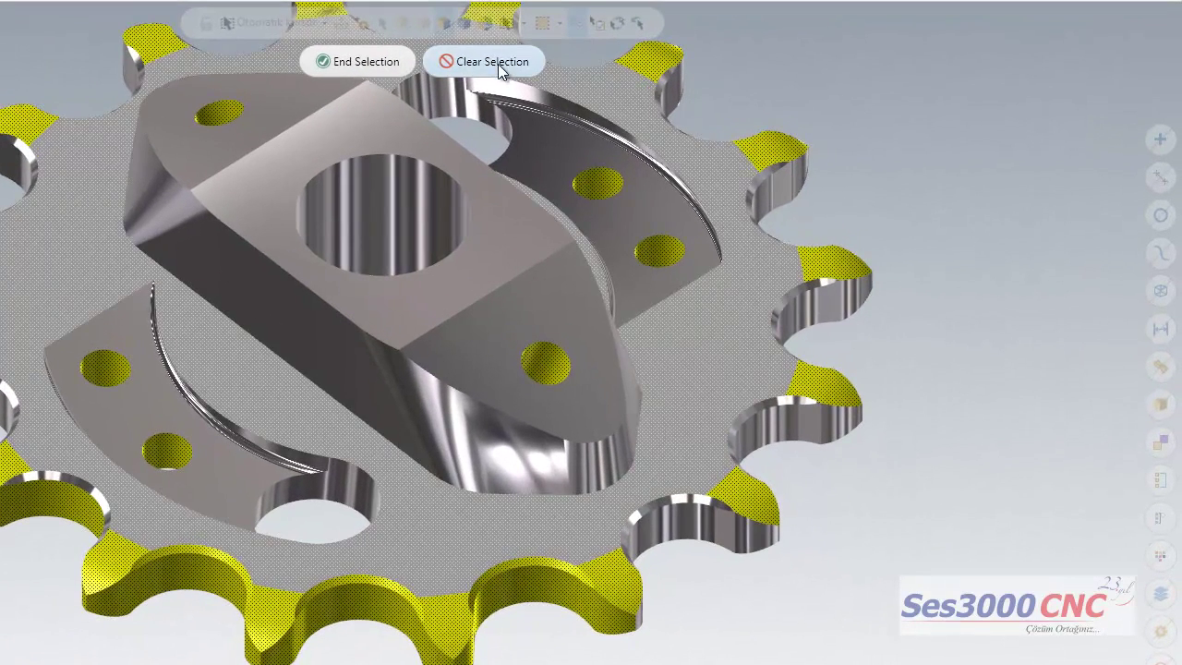
Clear the picks, select both curved flange faces as similar faces, then clear them again
click(497, 65)
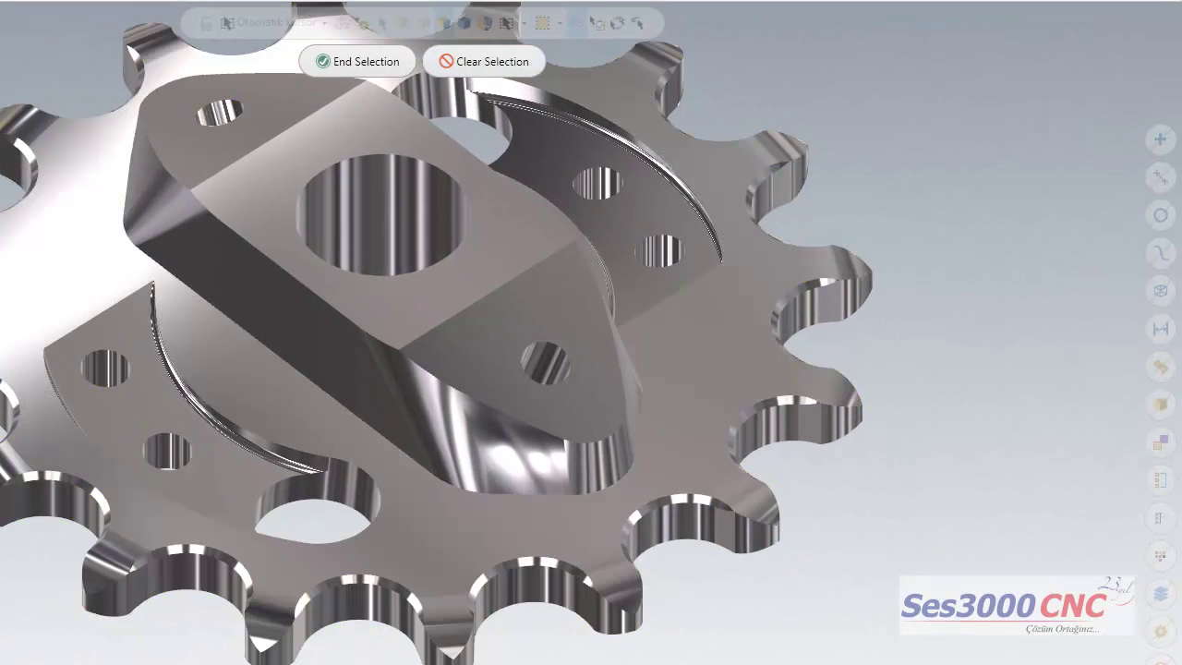
click(204, 477)
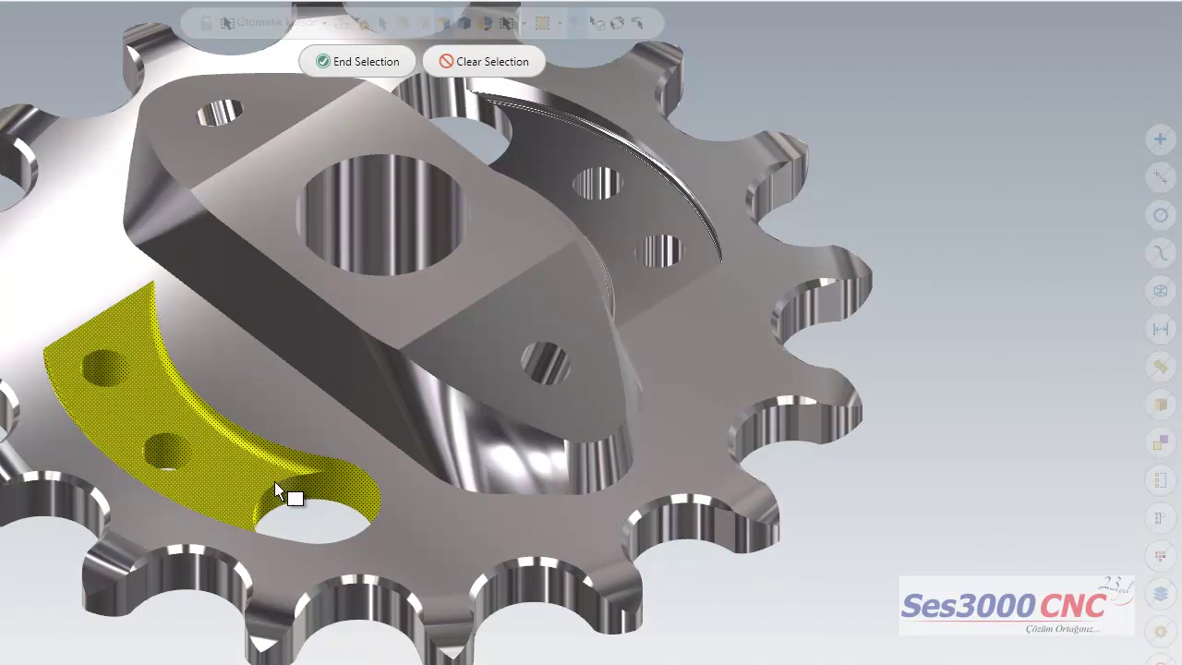
click(616, 223)
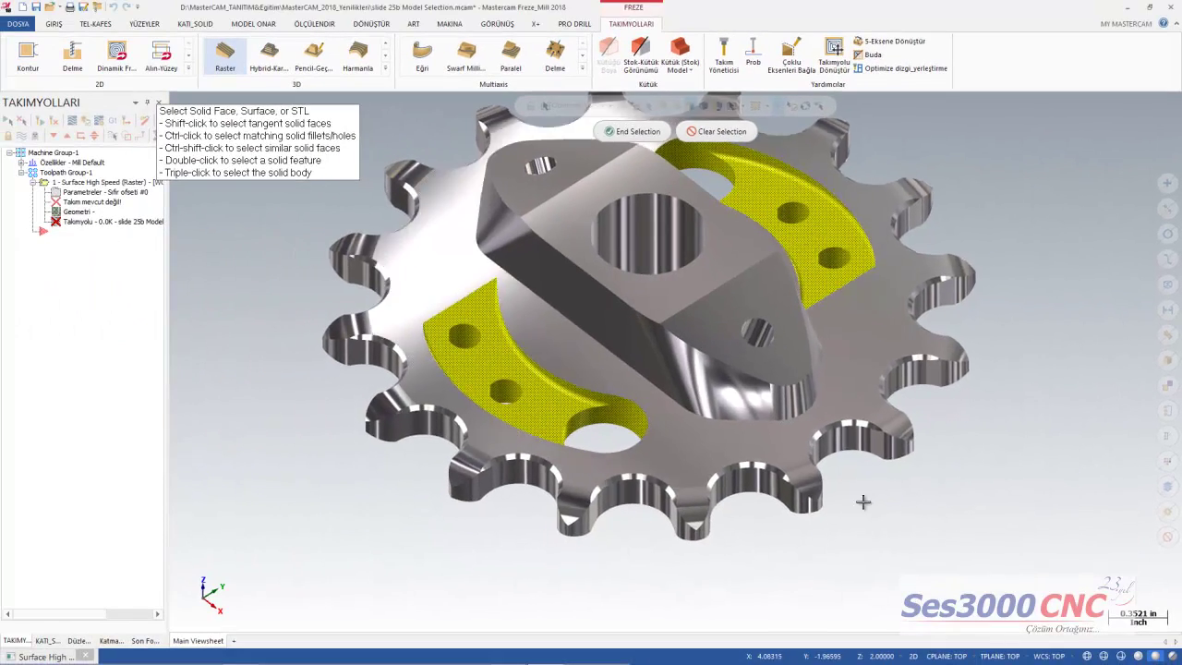
mouse_move(863, 501)
middle_down()
mouse_move(858, 470)
mouse_move(829, 563)
mouse_move(822, 520)
middle_up()
click(717, 131)
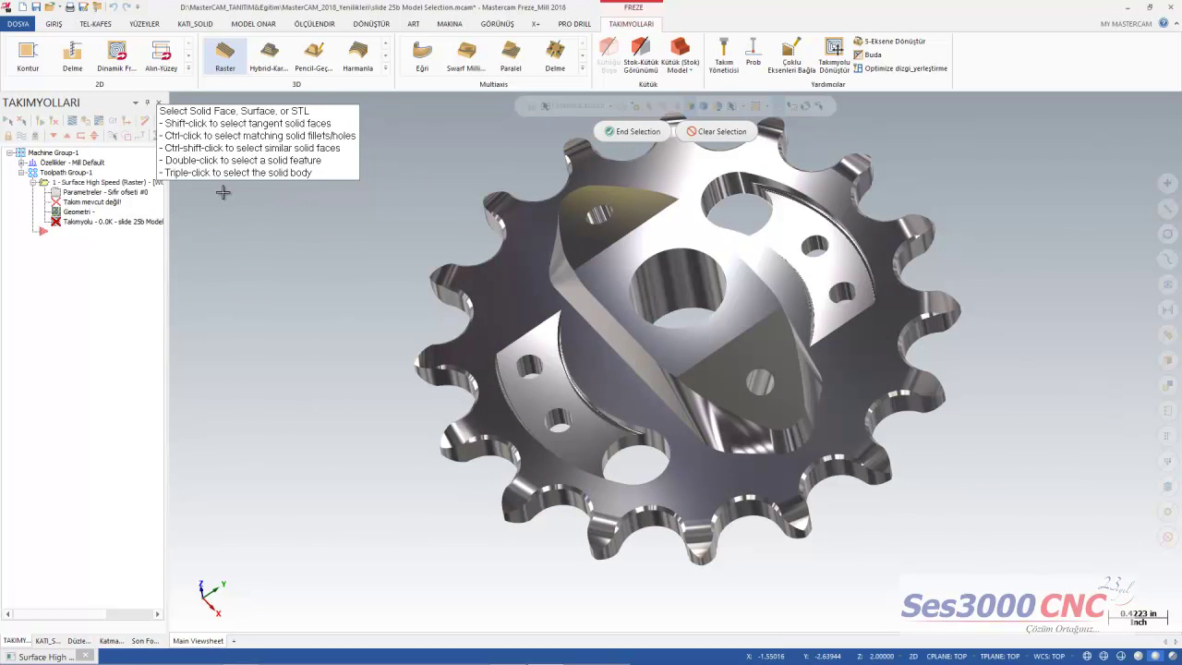
Try the flat face and whole-body selections, clearing each, then pick one small bolt hole
click(606, 393)
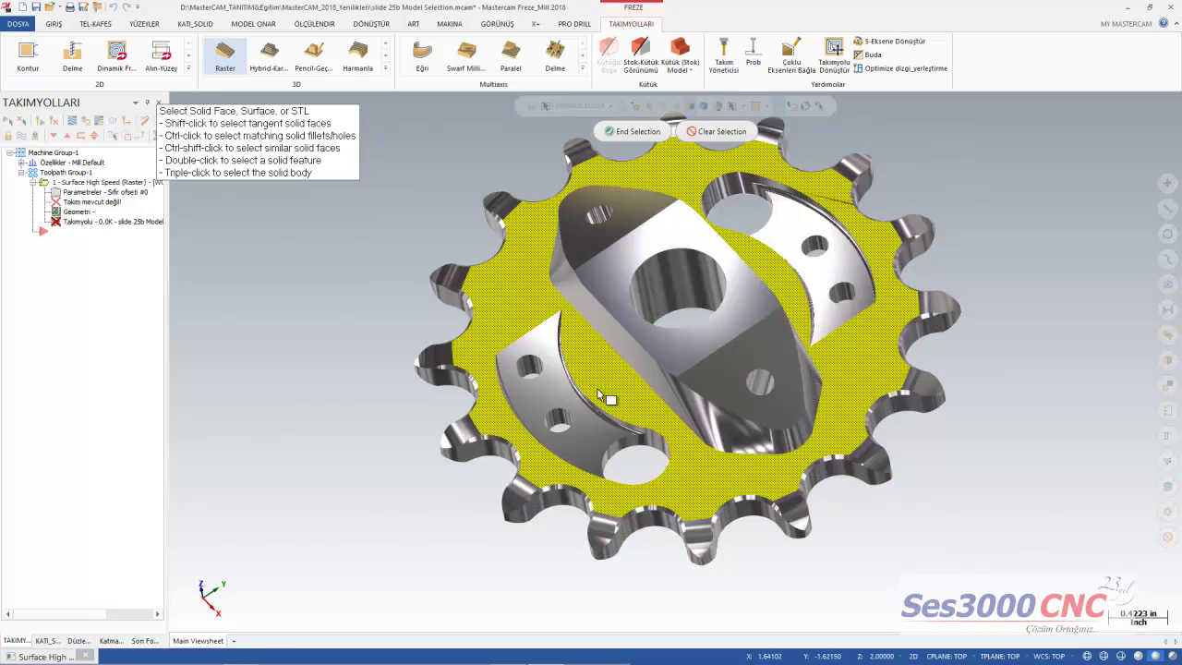
click(716, 131)
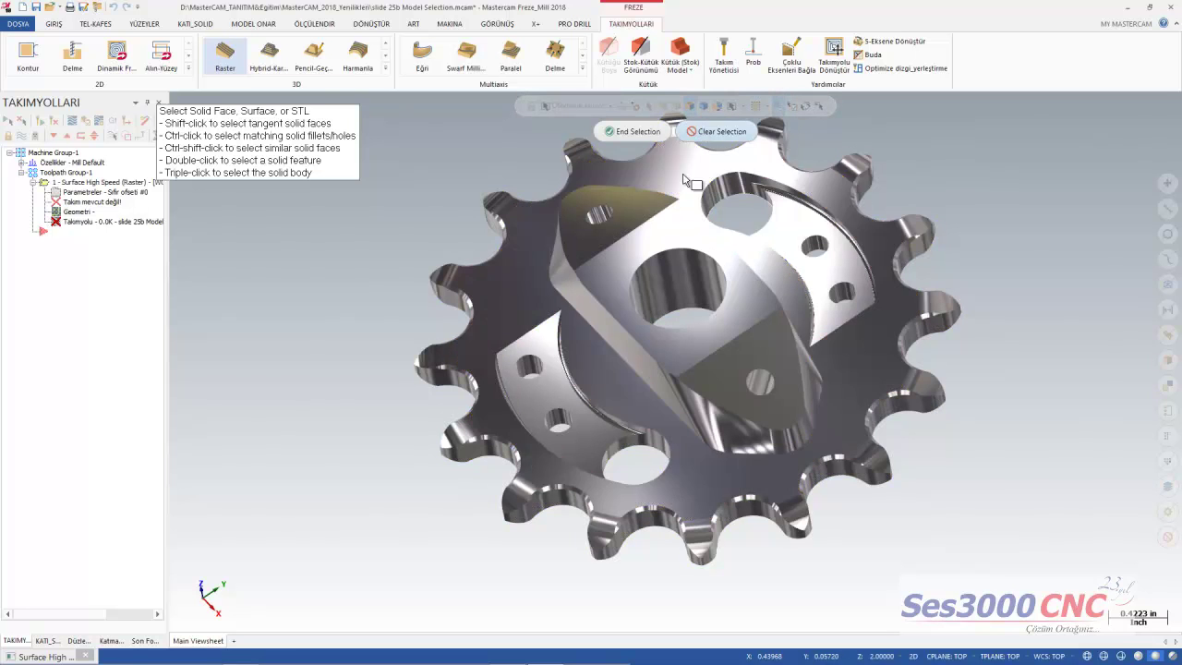
triple_click(614, 375)
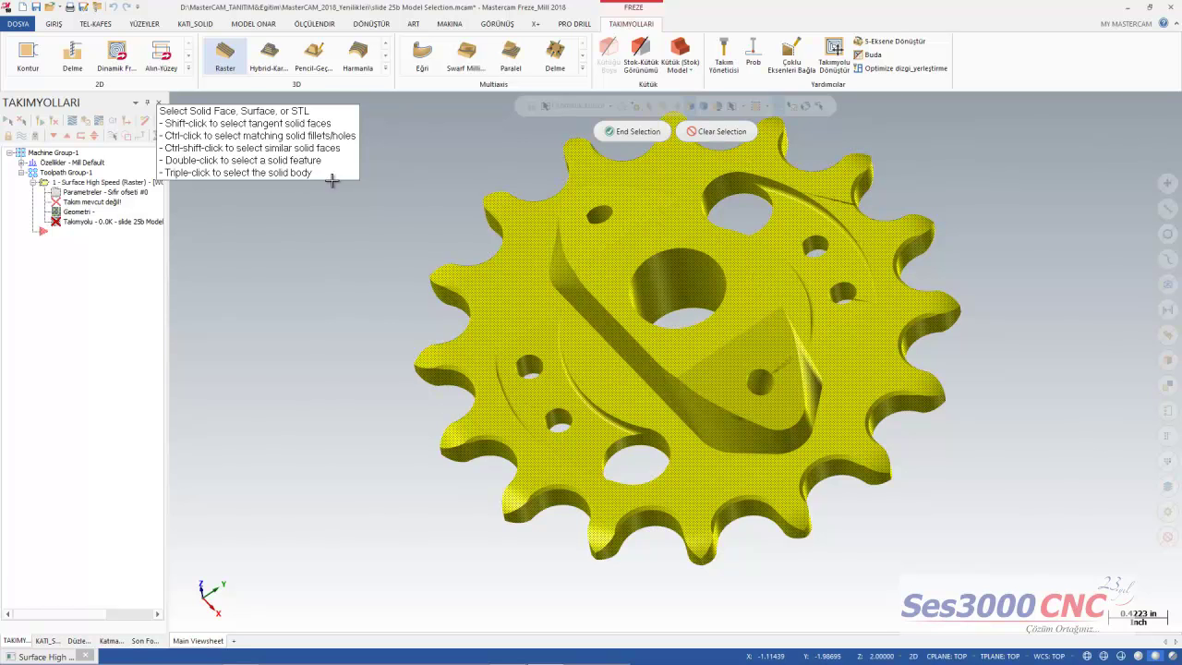
click(712, 131)
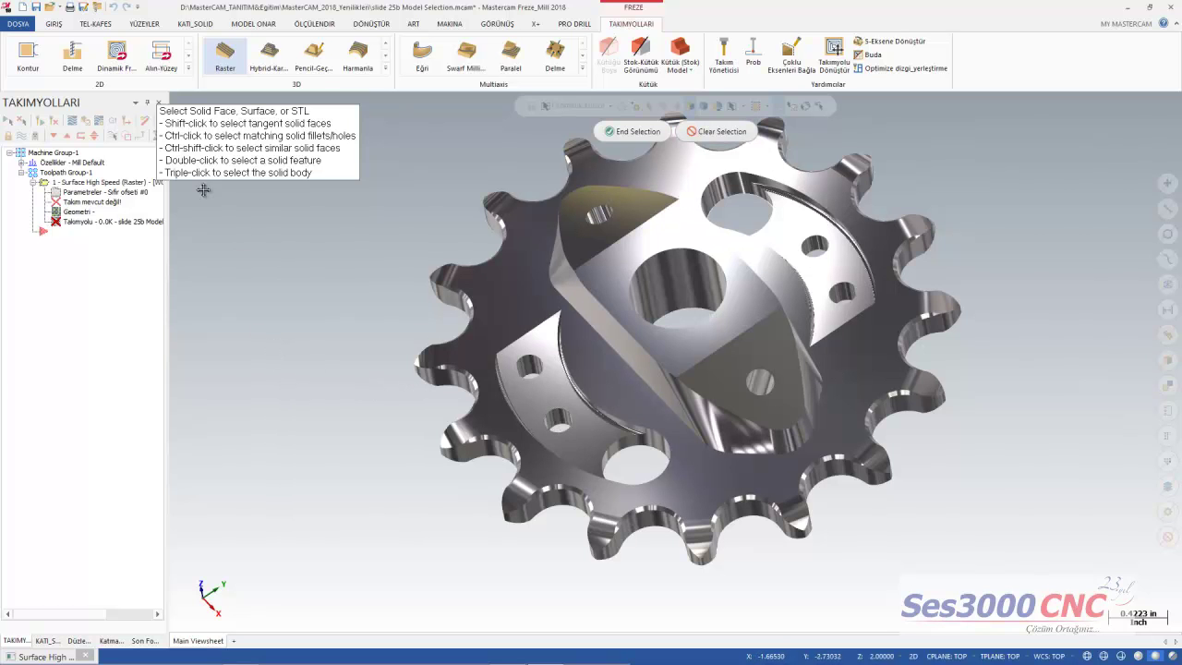
click(555, 419)
Select all six matching bolt holes plus the large hole, after trying and clearing tooth-tip picks
click(529, 363)
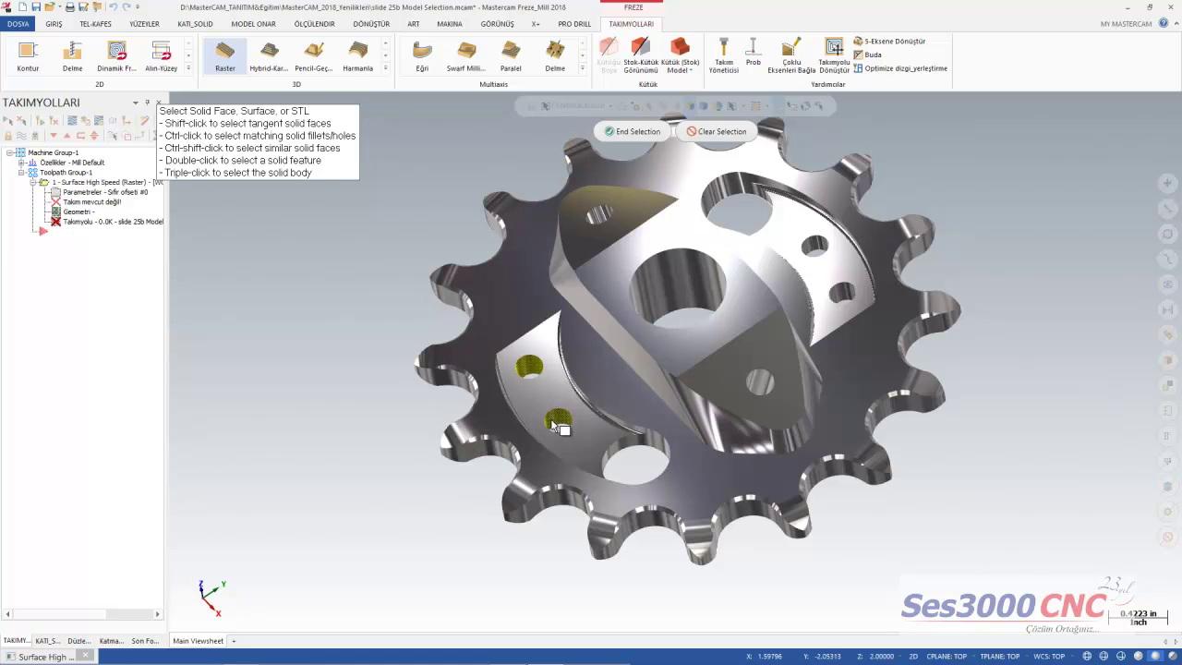
click(714, 133)
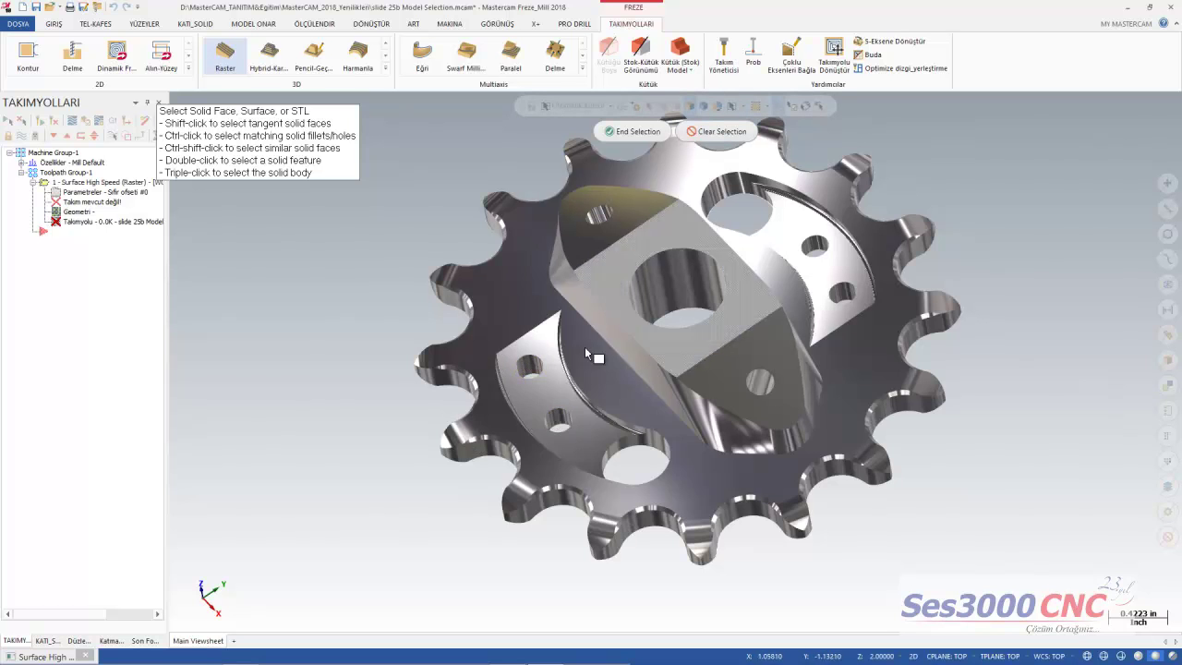
ctrl+click(554, 416)
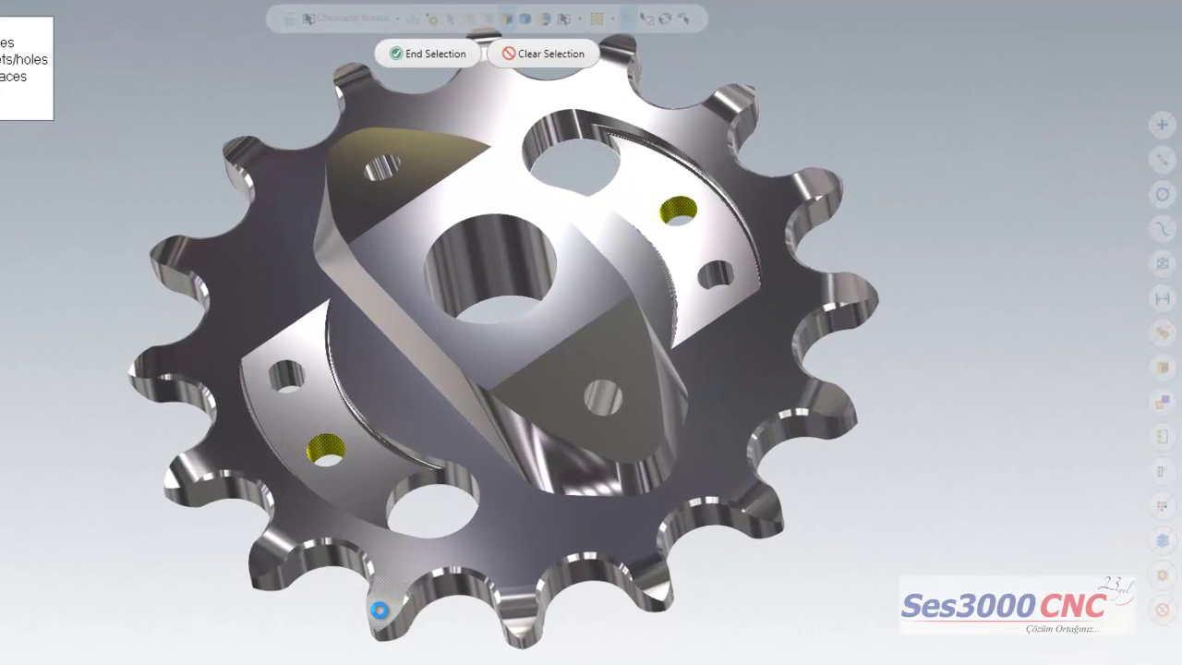
click(379, 610)
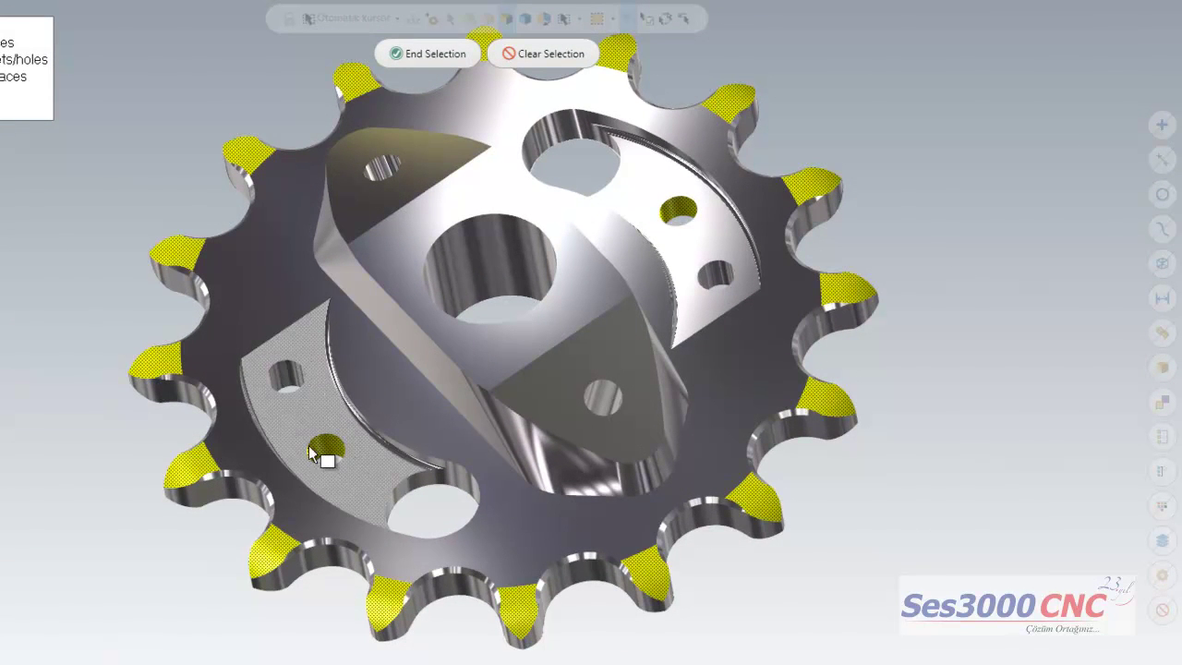
click(519, 59)
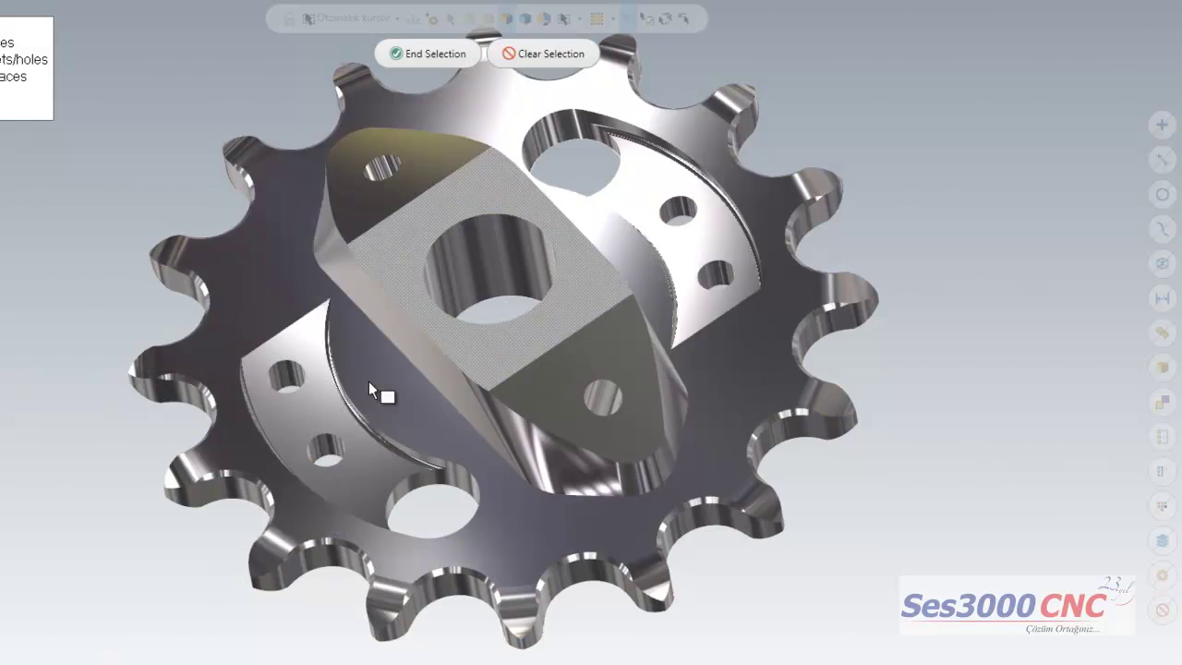
click(328, 450)
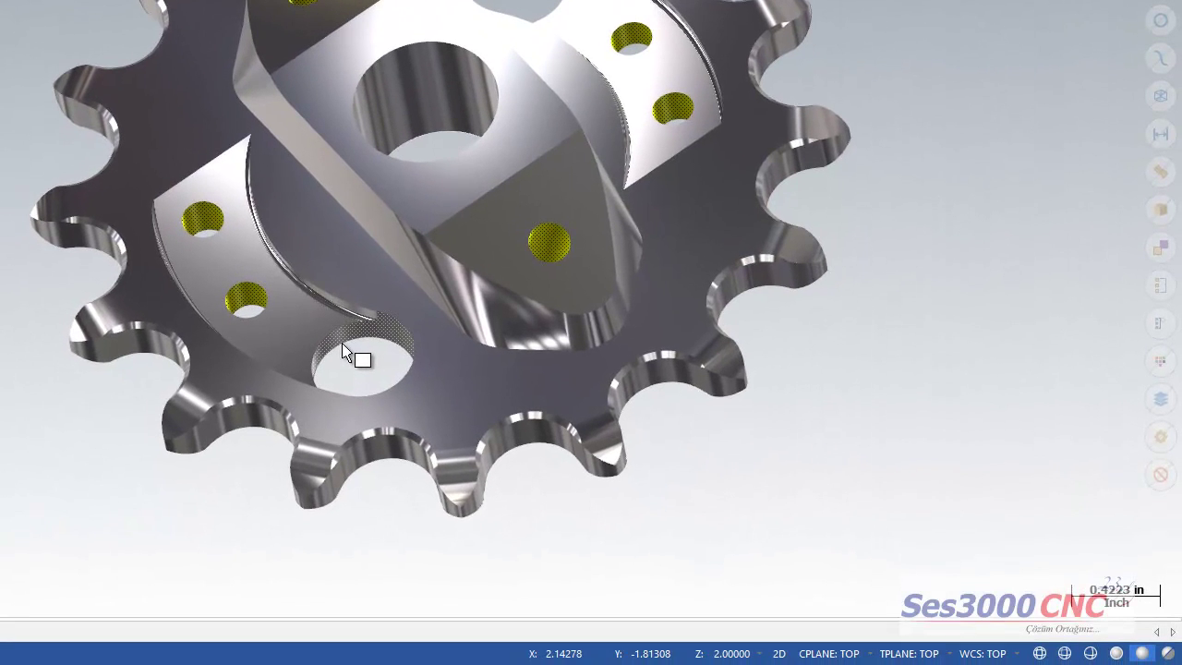
click(342, 347)
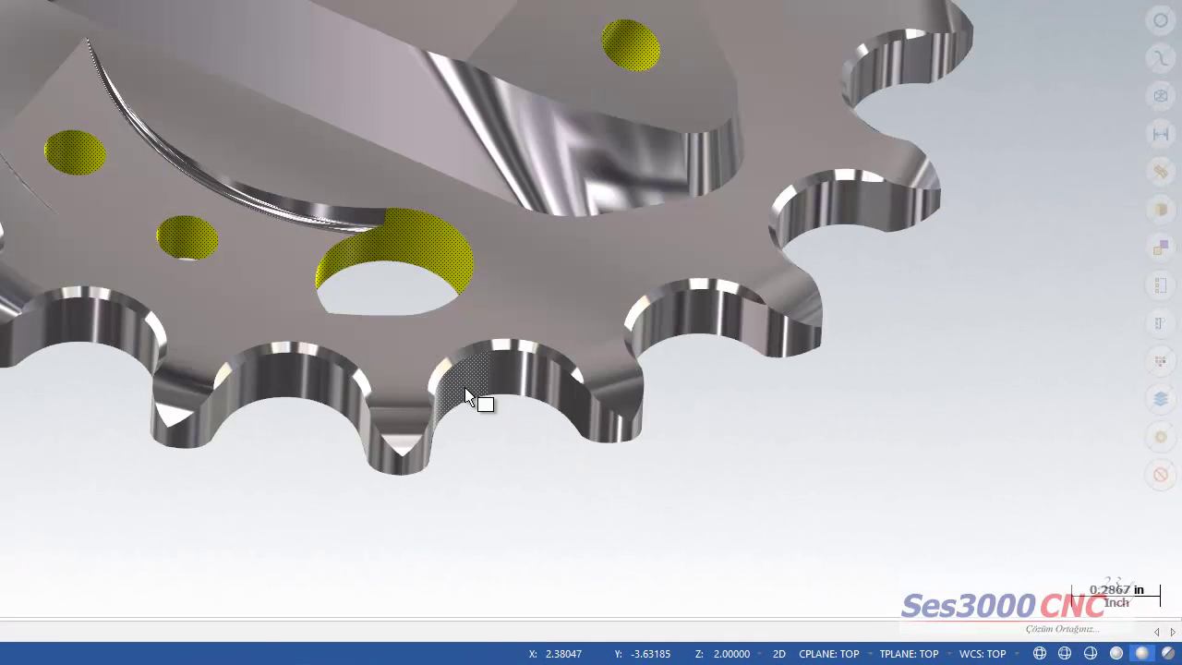
Add four more lower tooth faces to the machining geometry selection
click(479, 397)
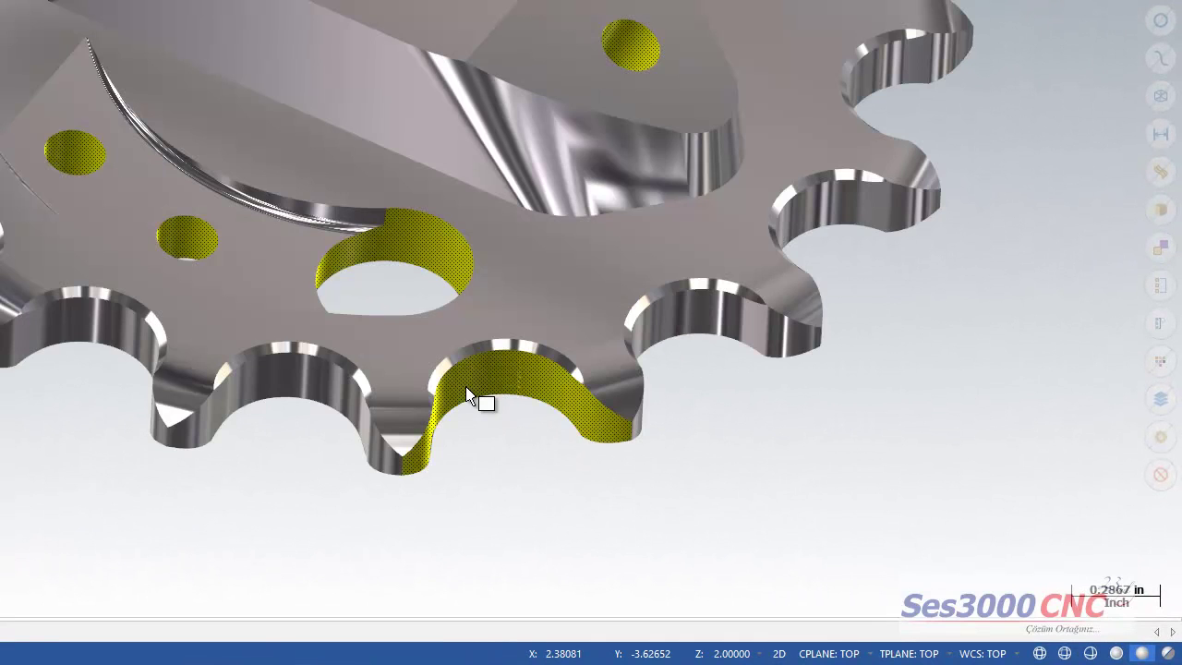
click(325, 390)
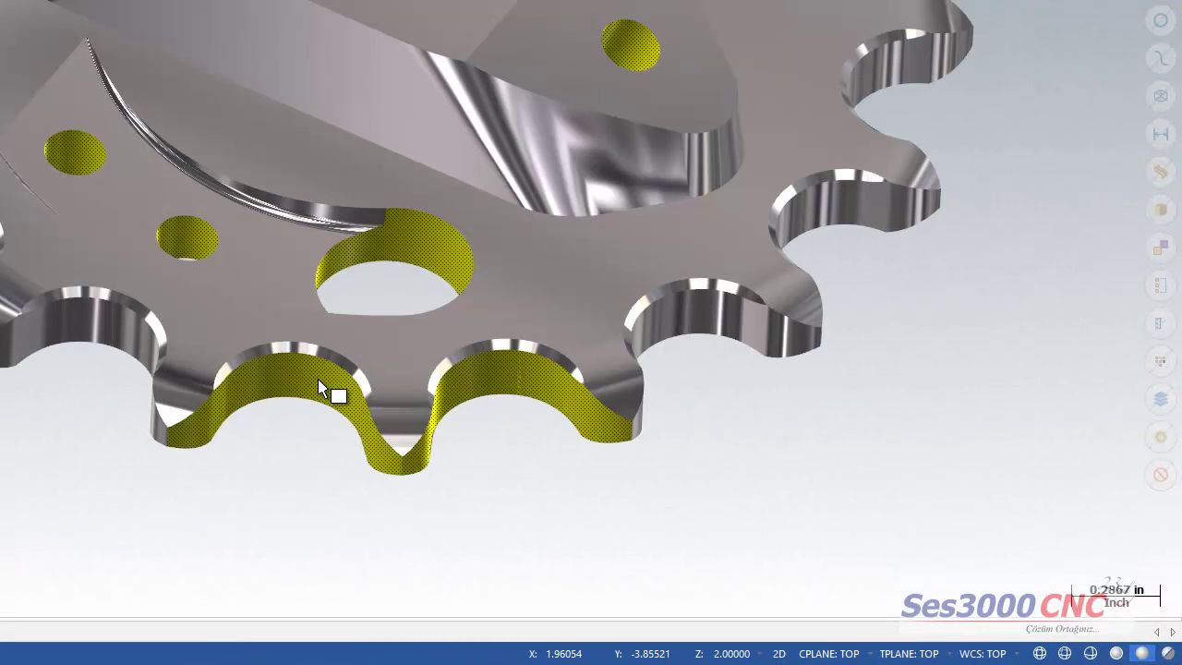
click(102, 337)
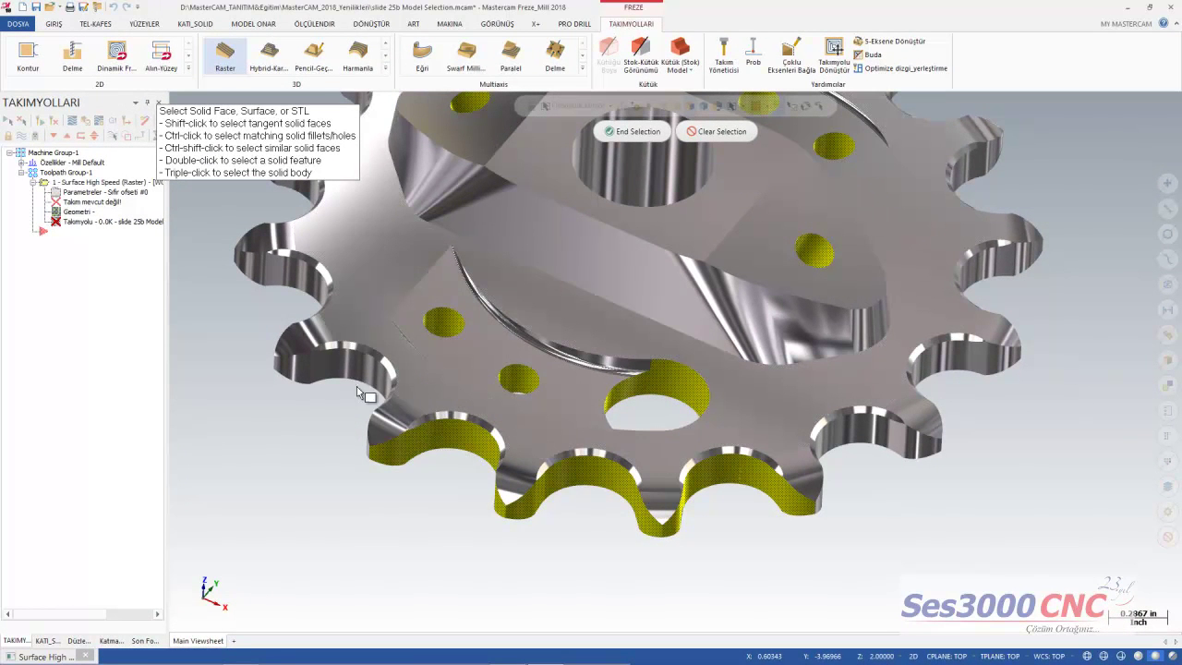
click(358, 367)
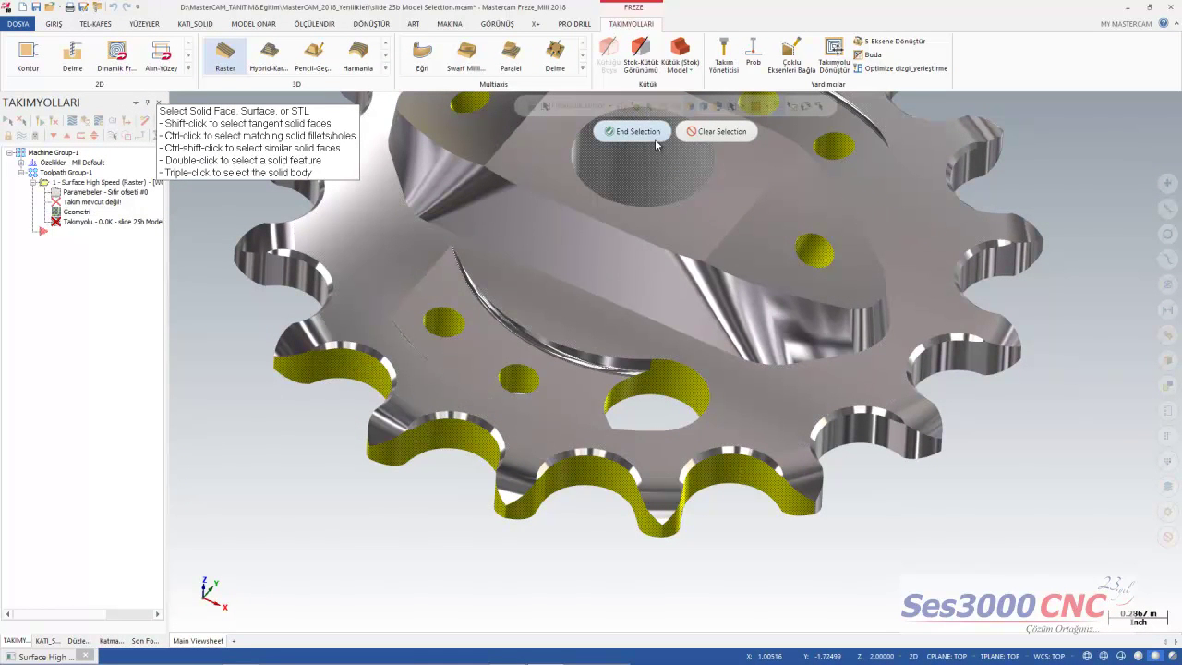
middle_drag(658, 388, 752, 512)
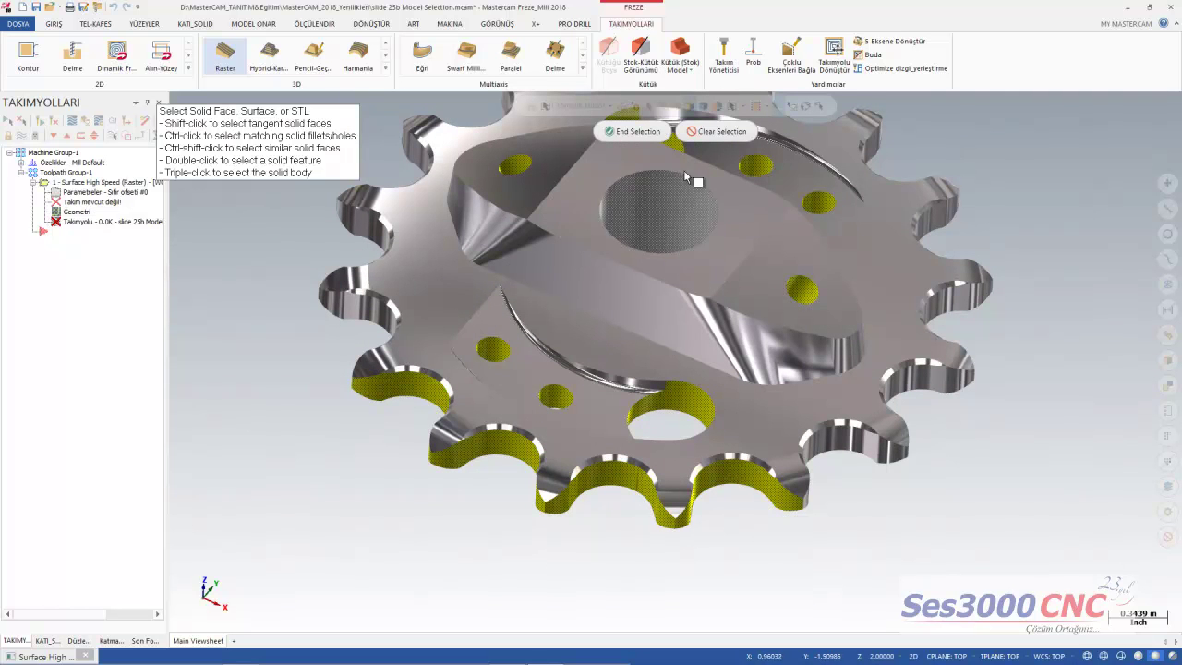
Clear every selected face and hole, returning the sprocket to an isometric view
click(715, 131)
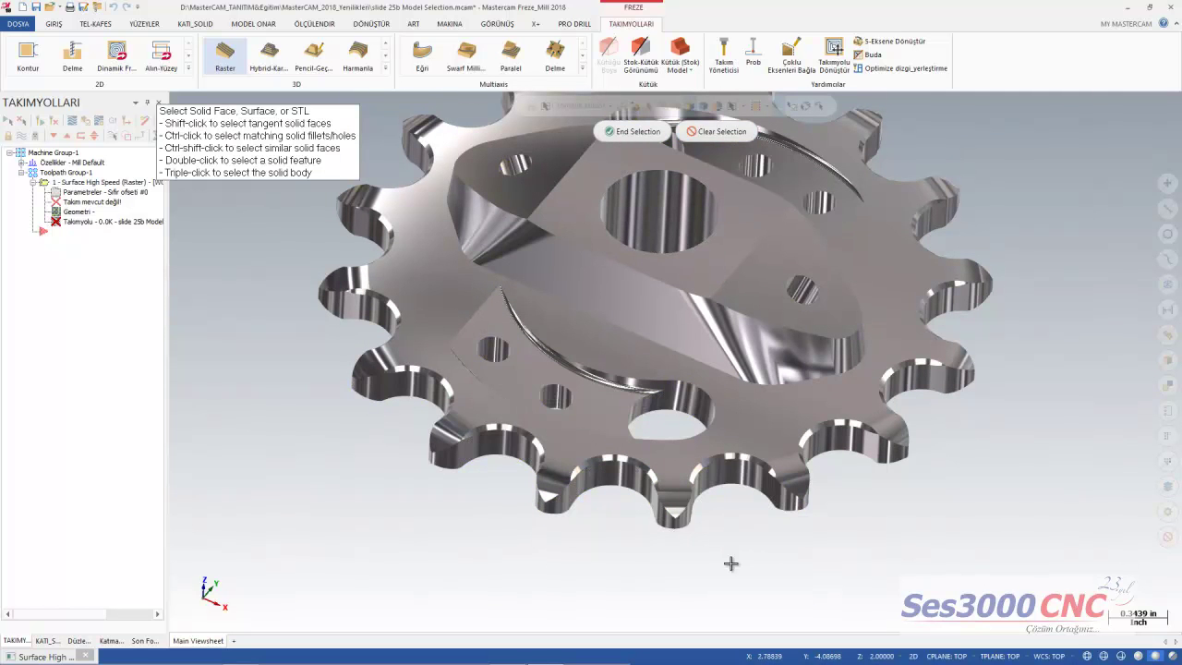
key(alt+7)
mouse_move(732, 565)
middle_down()
mouse_move(710, 549)
mouse_move(693, 564)
mouse_move(720, 568)
middle_up()
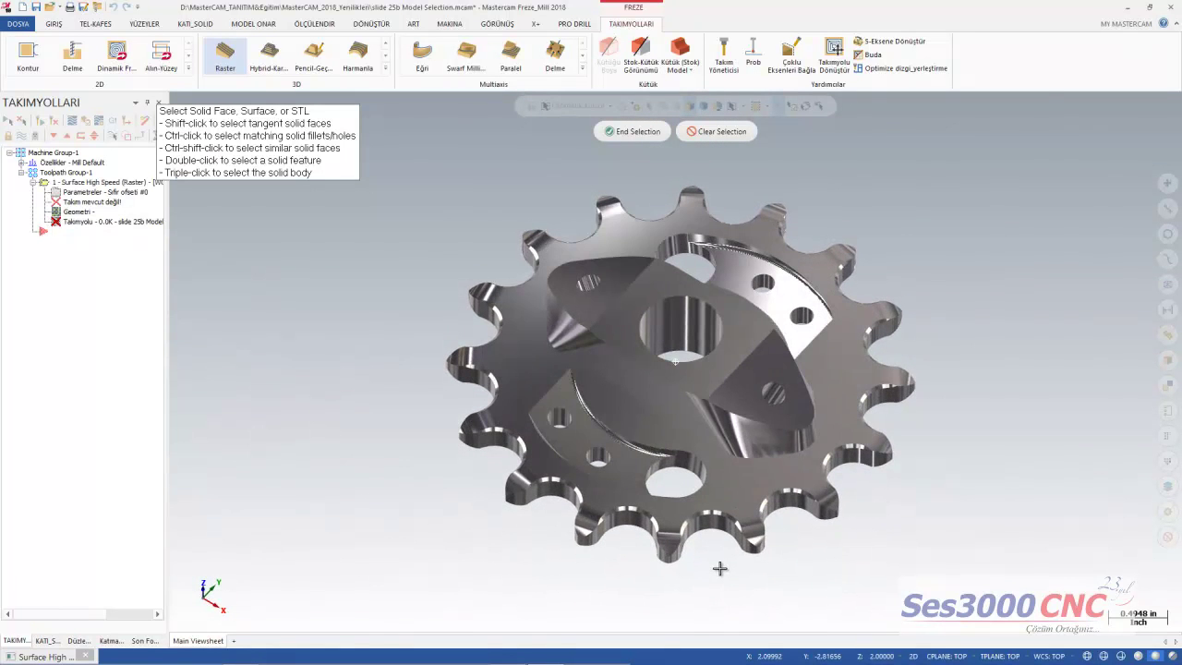